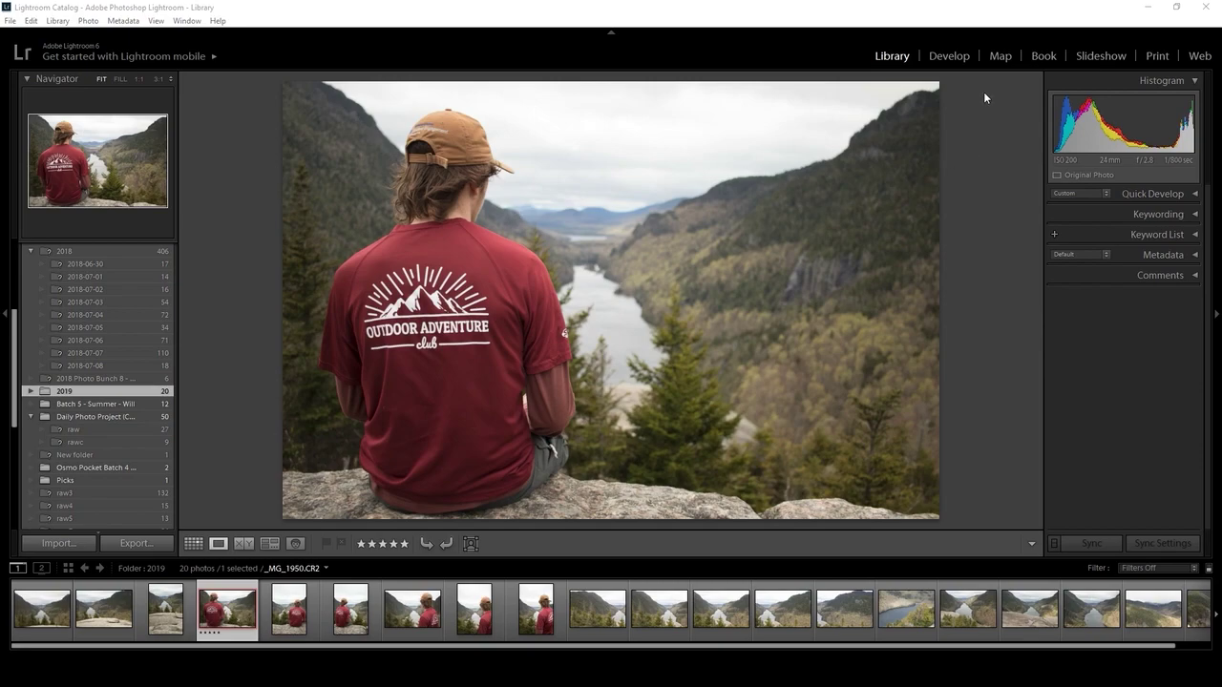
- Switch to the Develop module and turn on the crop overlay for the photo of the hiker
click(940, 55)
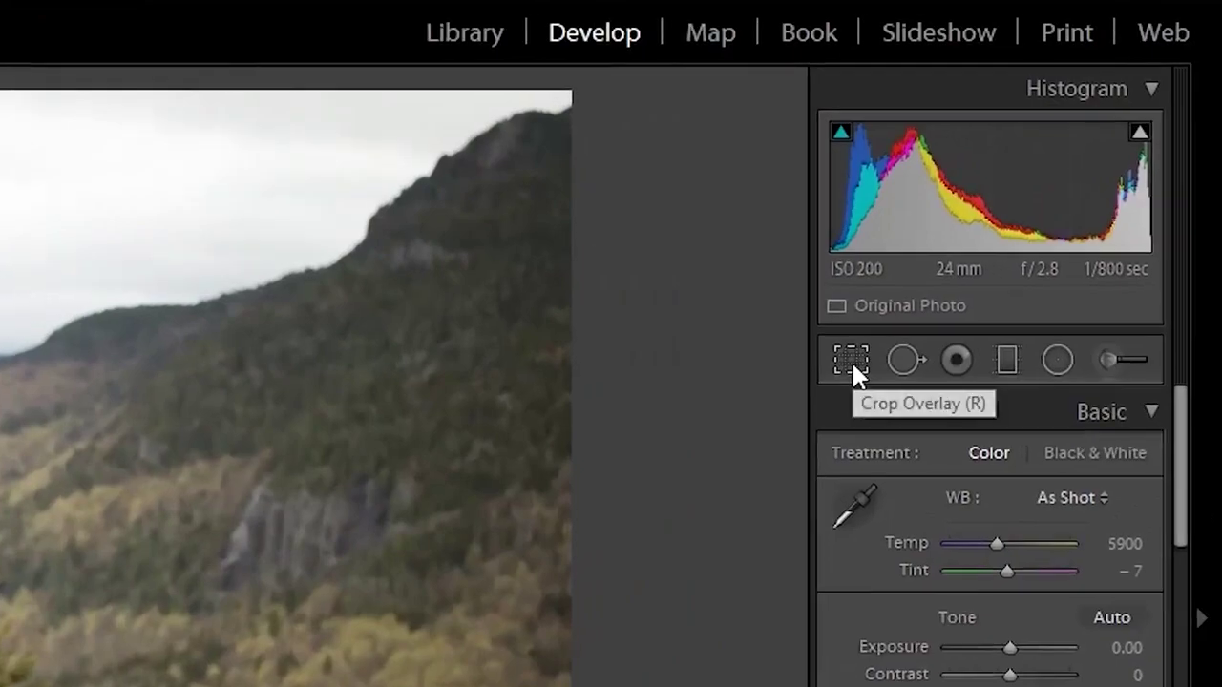
click(851, 361)
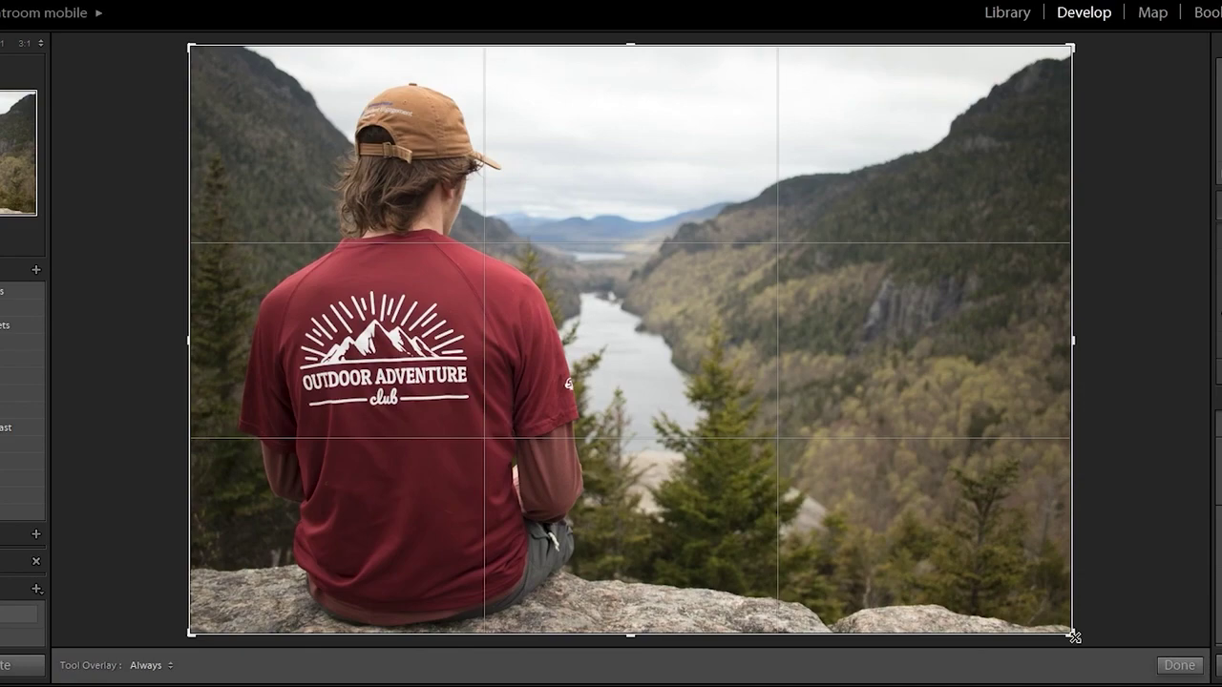
- Try resizing and rotating the crop frame from its edges and corner, and close the crop overlay with the full frame kept
mouse_move(1074, 637)
mouse_down()
mouse_move(1051, 641)
mouse_move(1072, 633)
mouse_up()
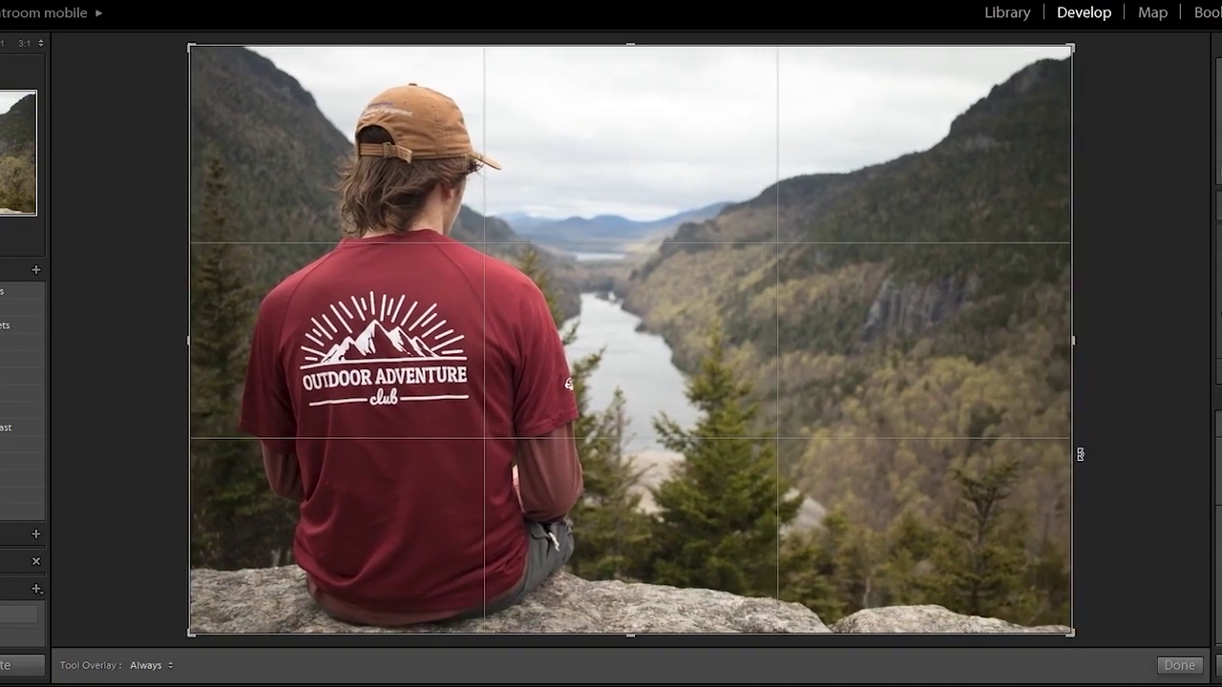
mouse_move(1065, 359)
mouse_down()
mouse_move(1056, 347)
mouse_move(1072, 353)
mouse_up()
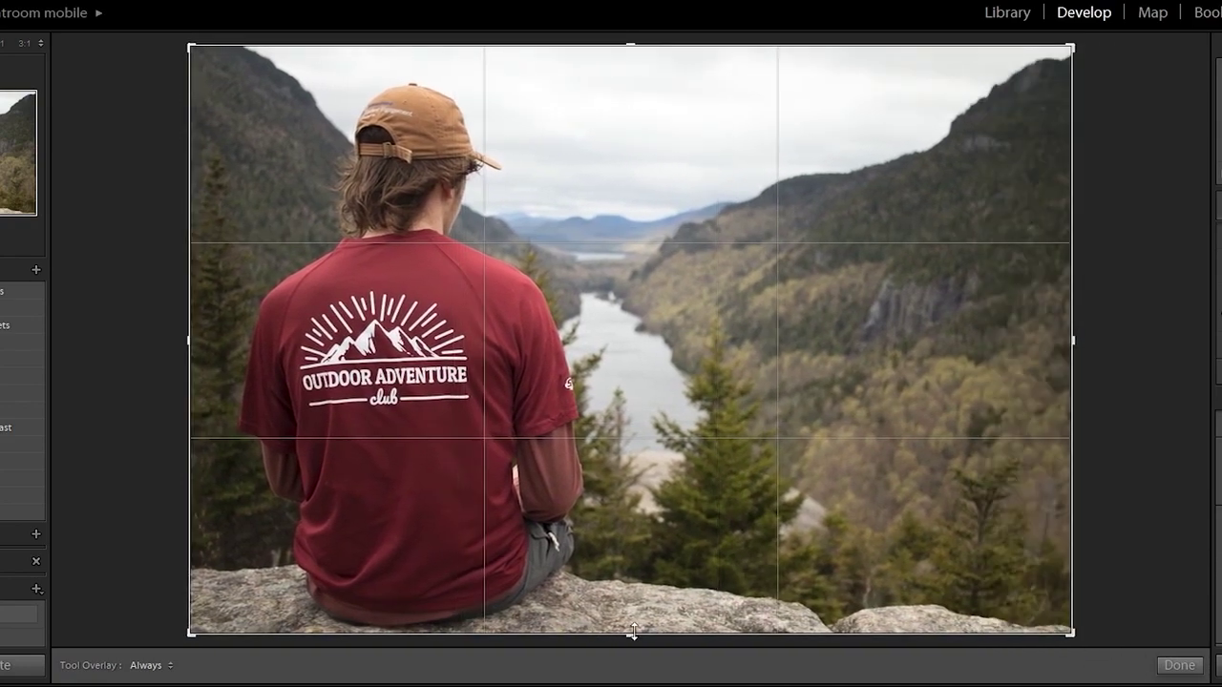
drag(630, 634, 623, 663)
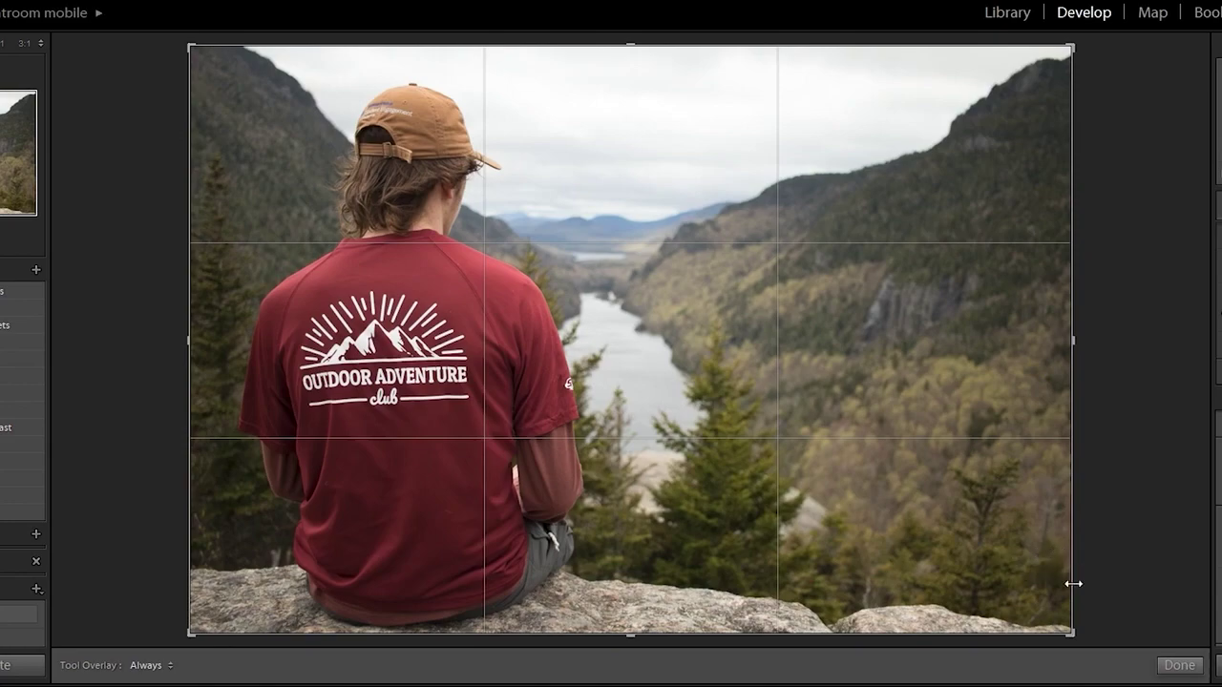
drag(1075, 636, 1178, 630)
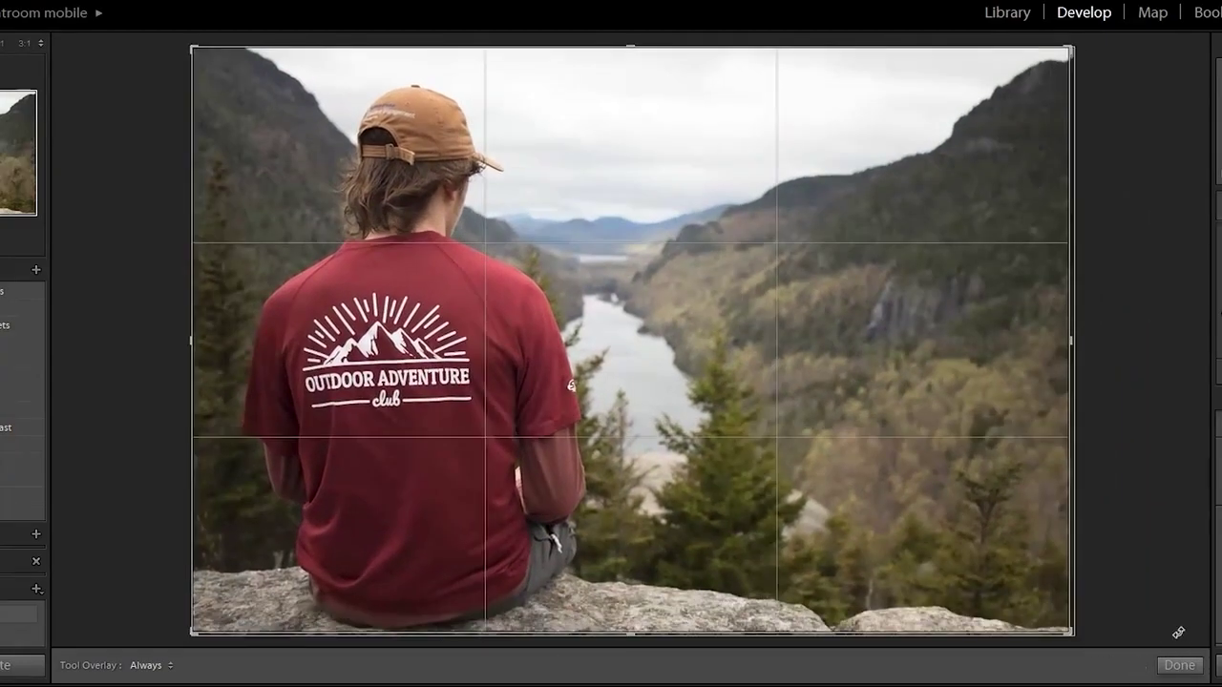
mouse_move(1074, 634)
mouse_down()
mouse_move(938, 559)
mouse_move(1049, 637)
mouse_move(979, 584)
mouse_move(1076, 633)
mouse_up()
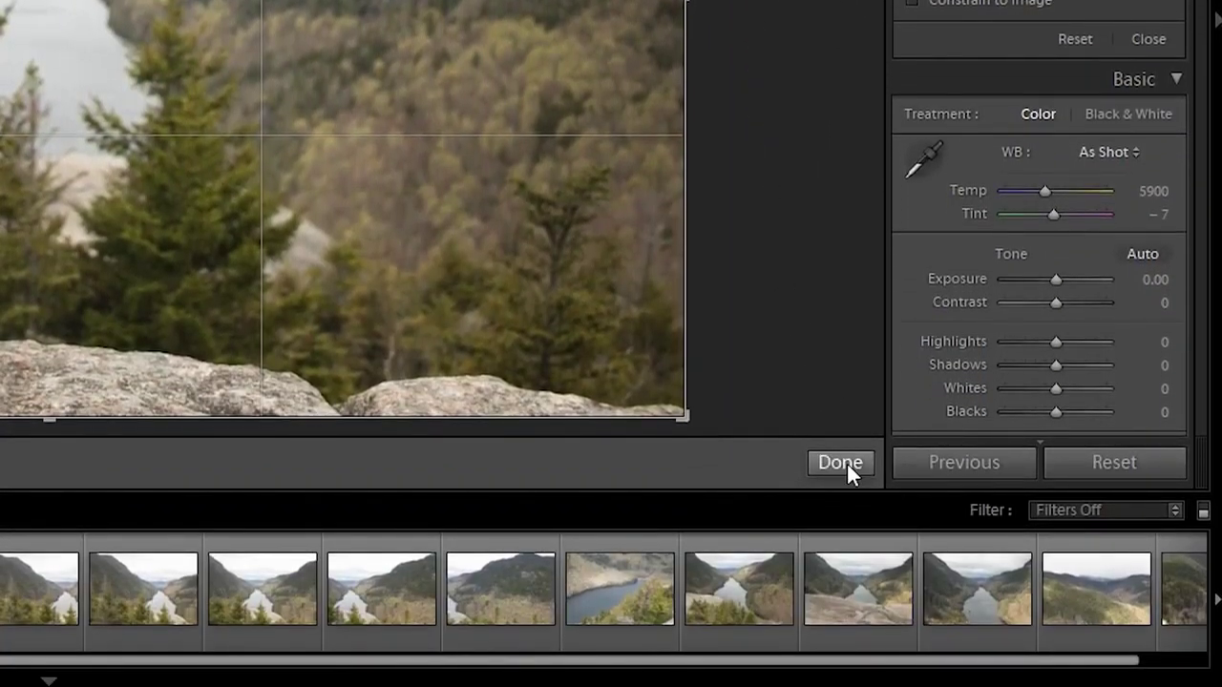
click(844, 464)
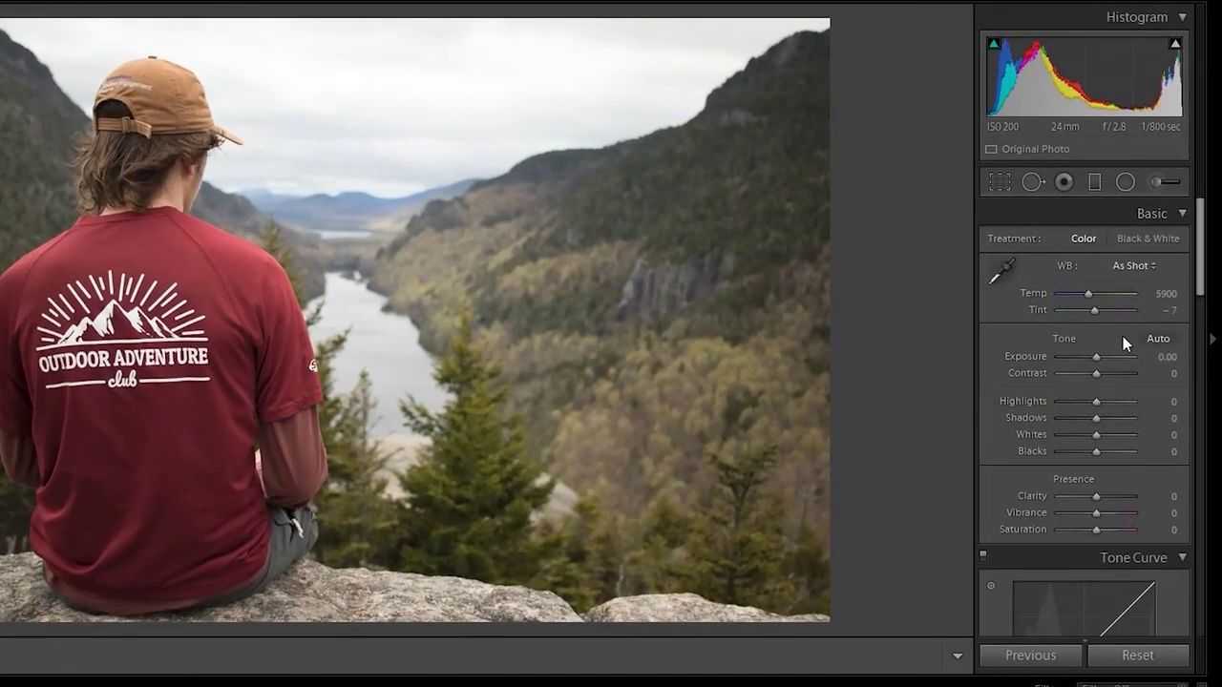
- Try raising the exposure to +0.70 and bring it back to +0.40
scroll(1087, 345, down, 3)
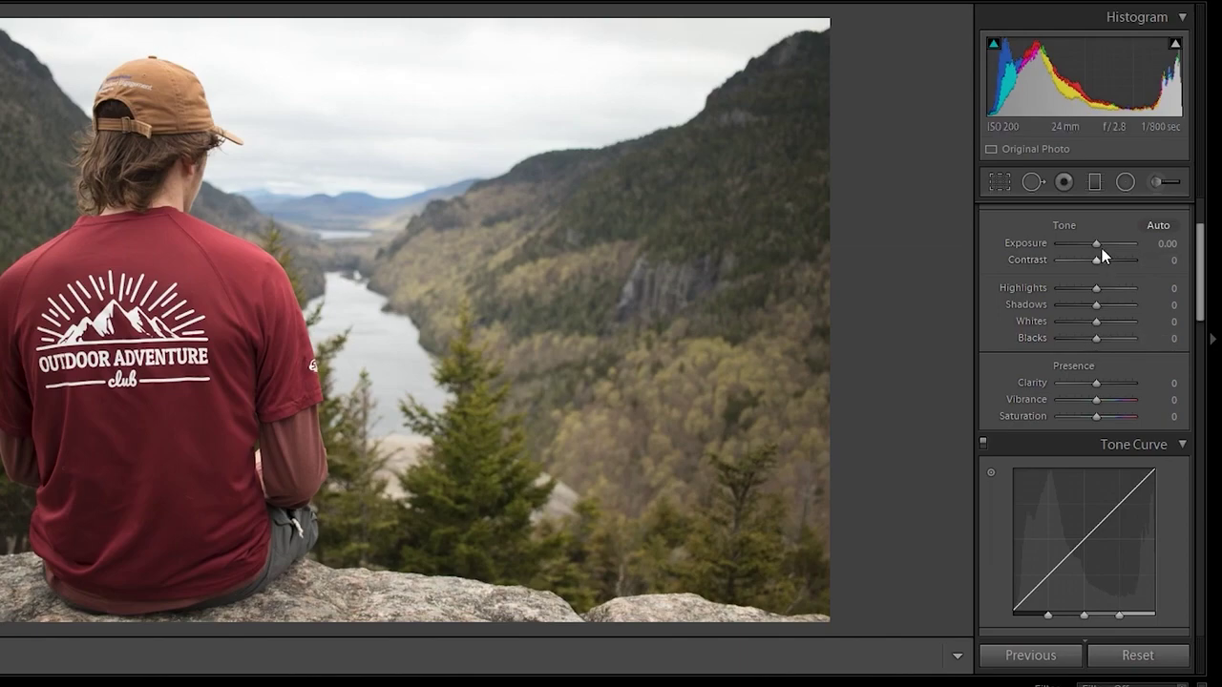
scroll(1100, 247, up, 4)
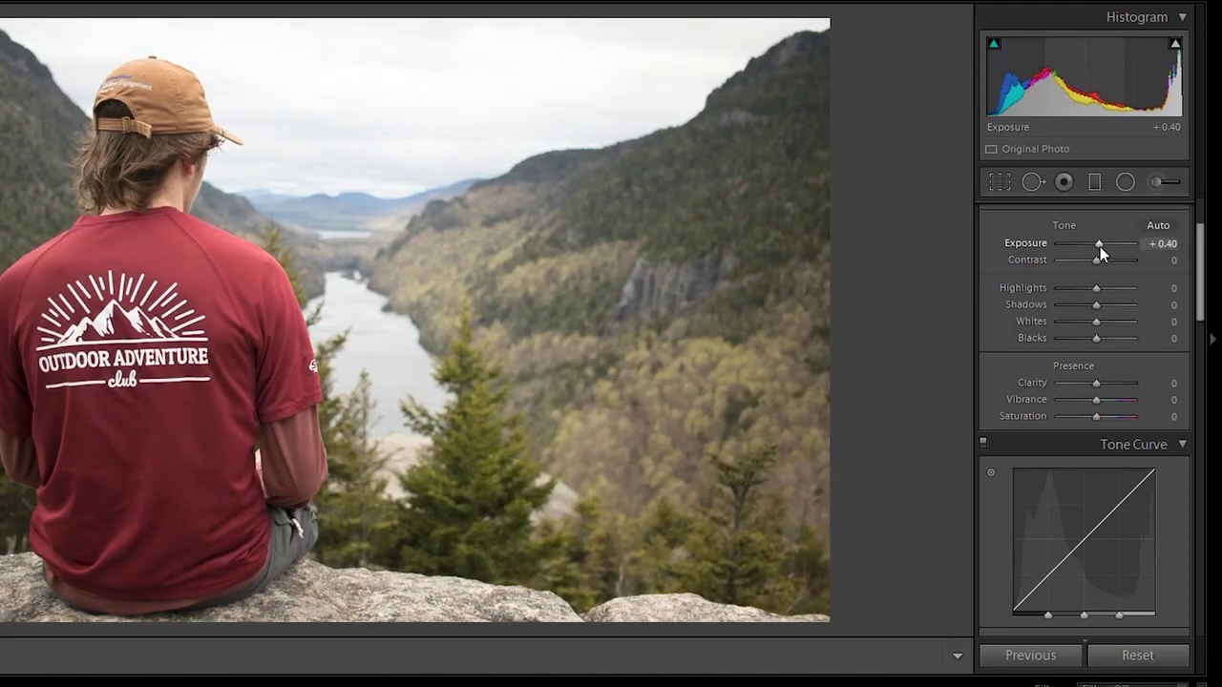
scroll(1100, 246, up, 3)
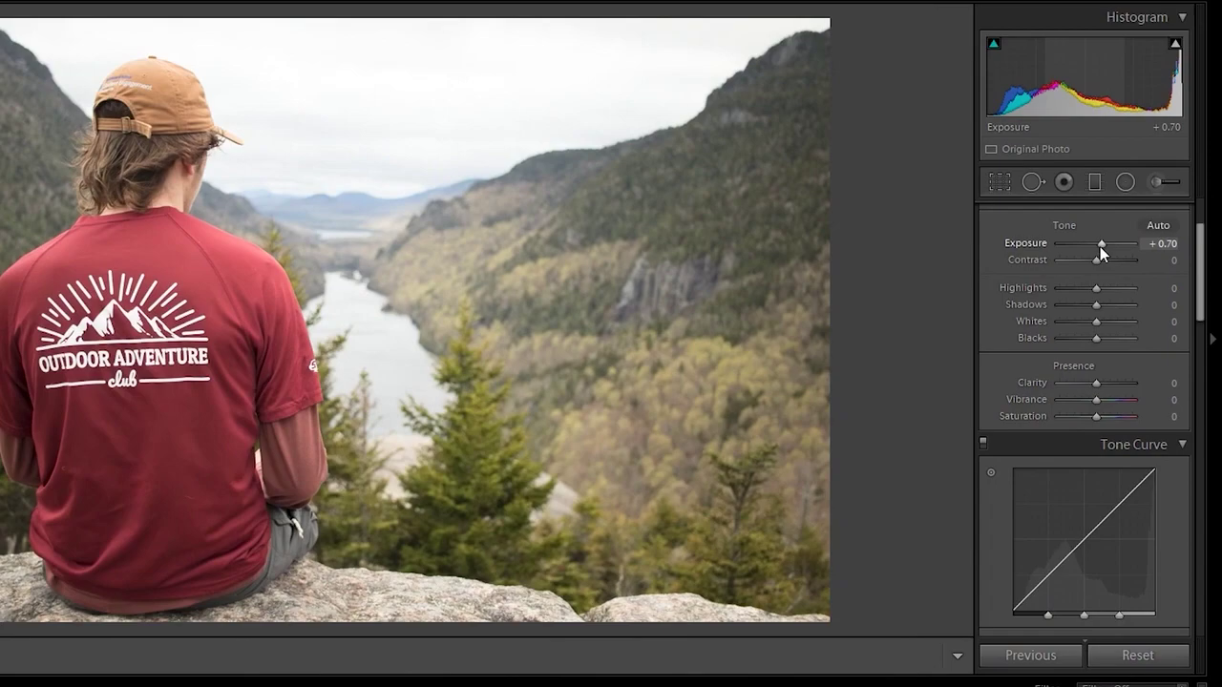
scroll(1100, 247, up, 2)
drag(1100, 246, 1095, 246)
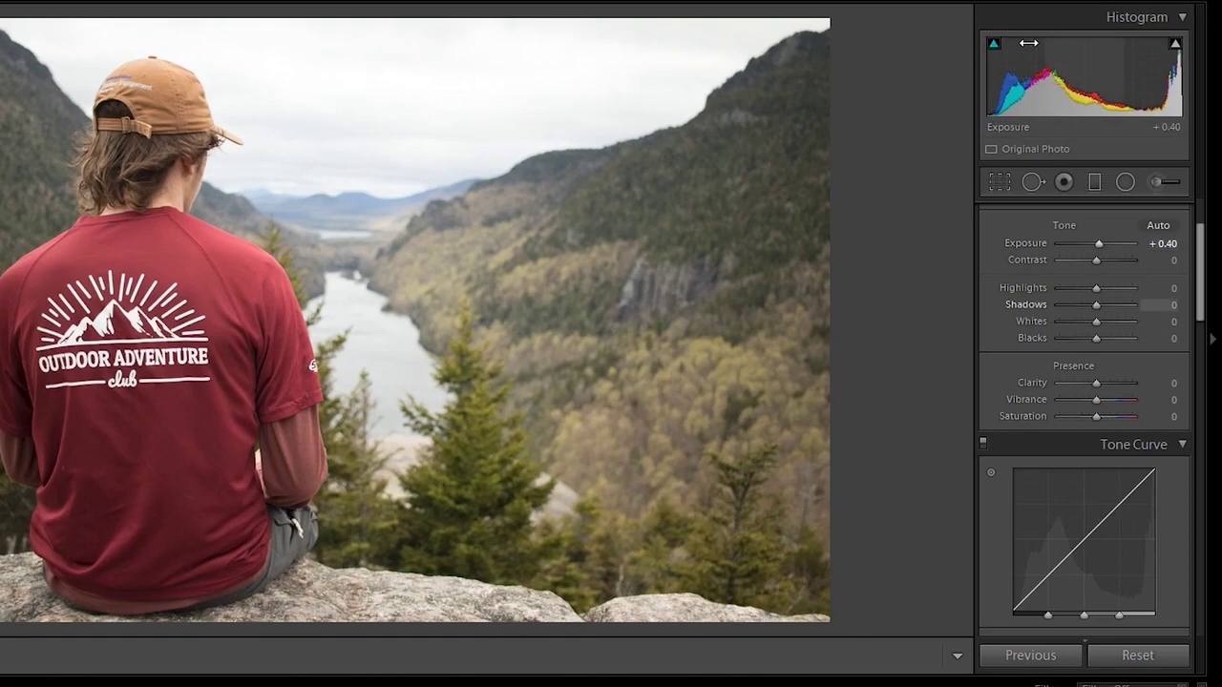
- Turn on the shadow clipping warning, test it with the exposure lowered to -5.00, and return the exposure to 0.00
click(996, 46)
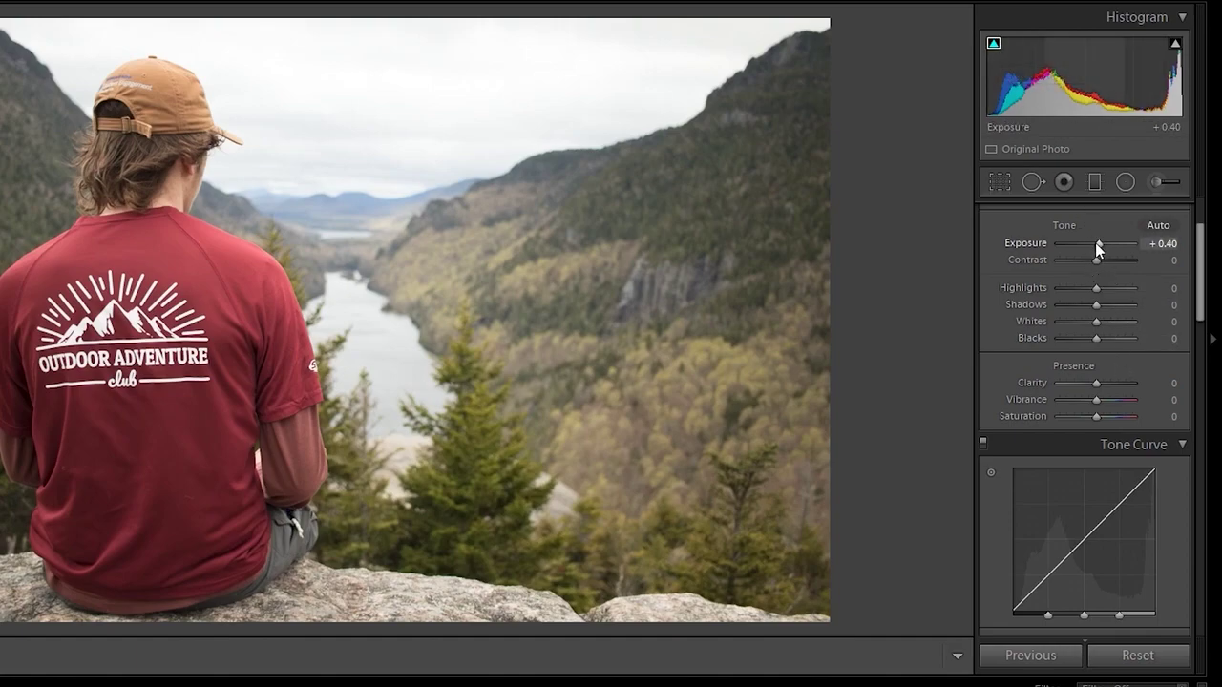
drag(1095, 243, 1043, 246)
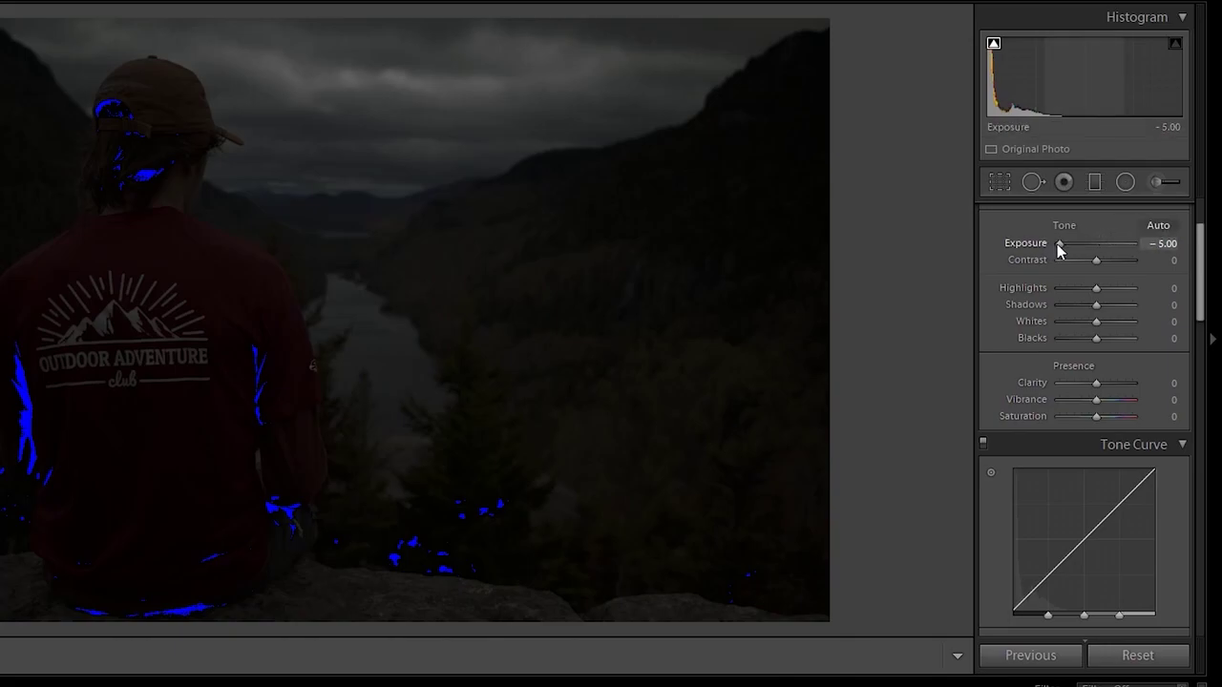
drag(1061, 242, 1085, 242)
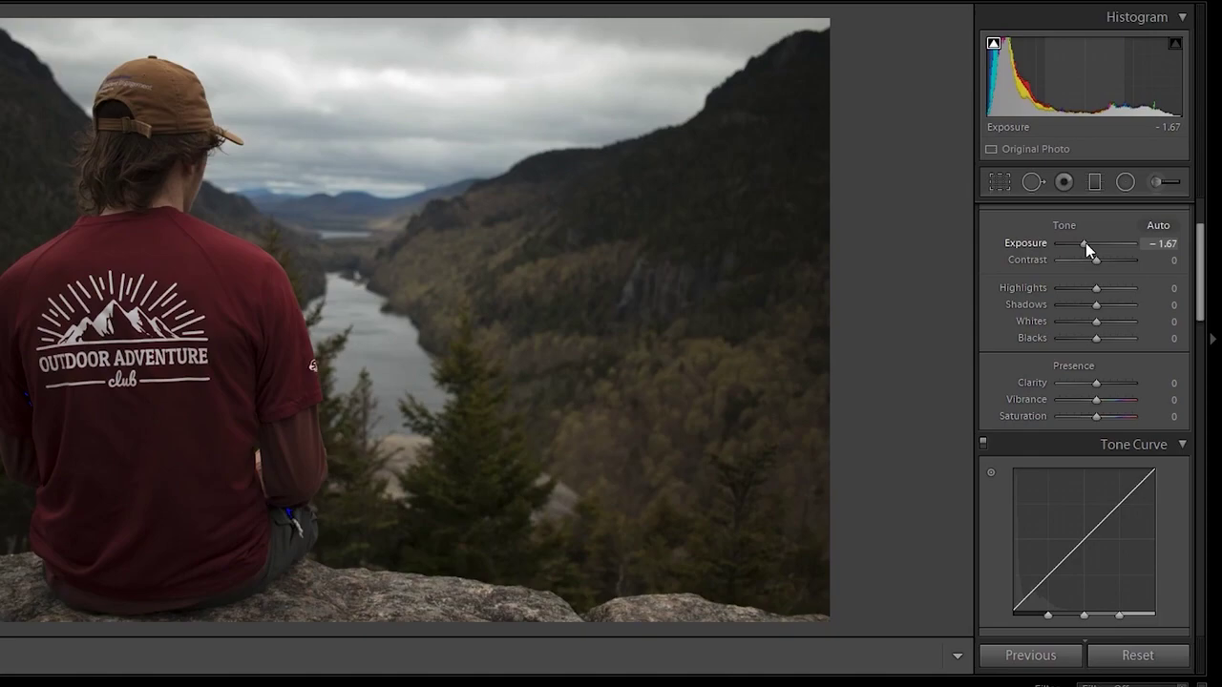
drag(1086, 243, 1095, 241)
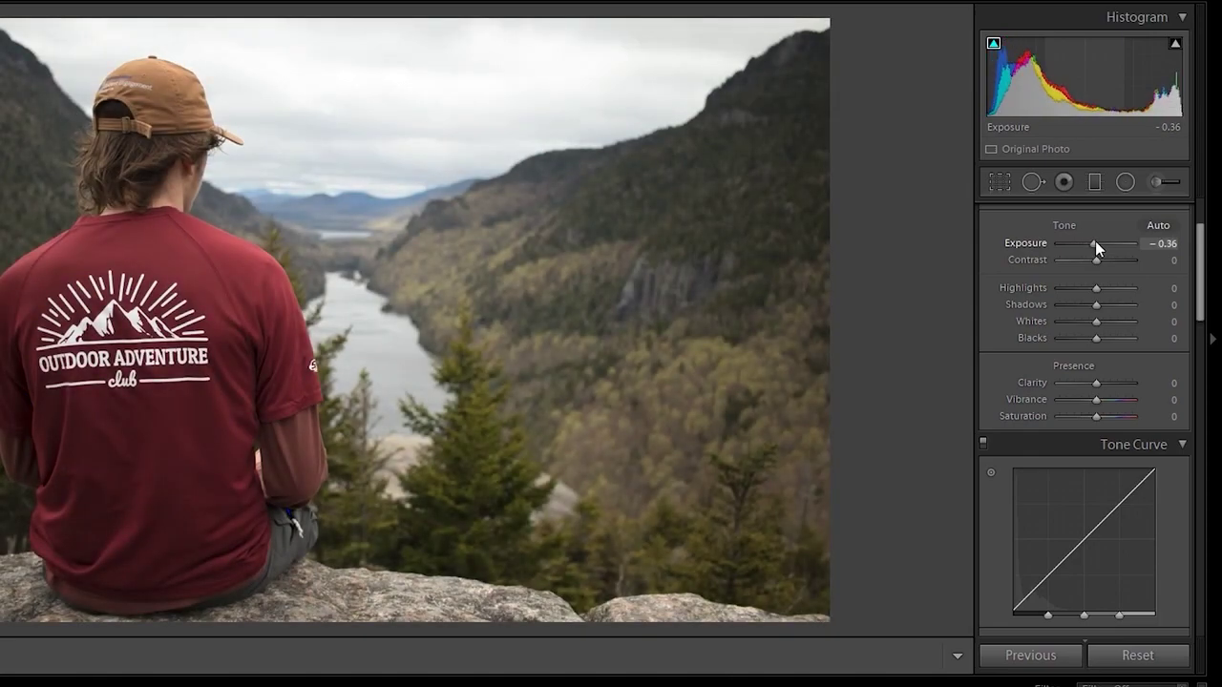
drag(1095, 240, 1098, 241)
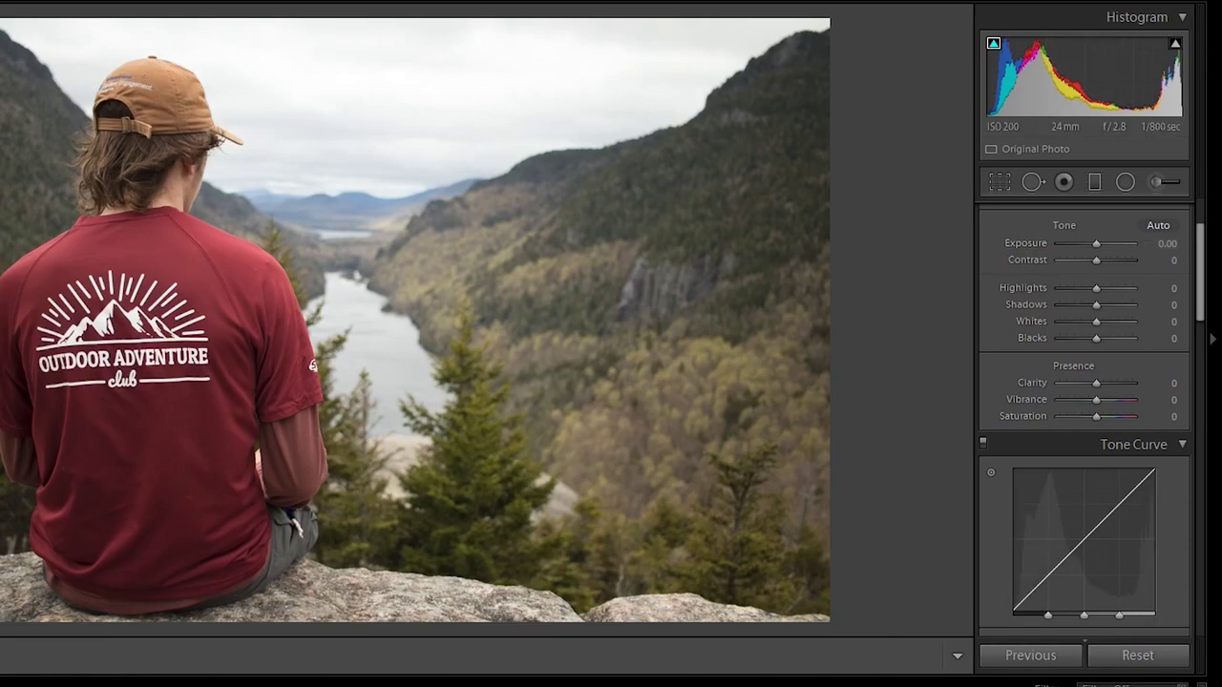
- Set the exposure to +0.50 and the contrast to +20
drag(1096, 244, 1100, 256)
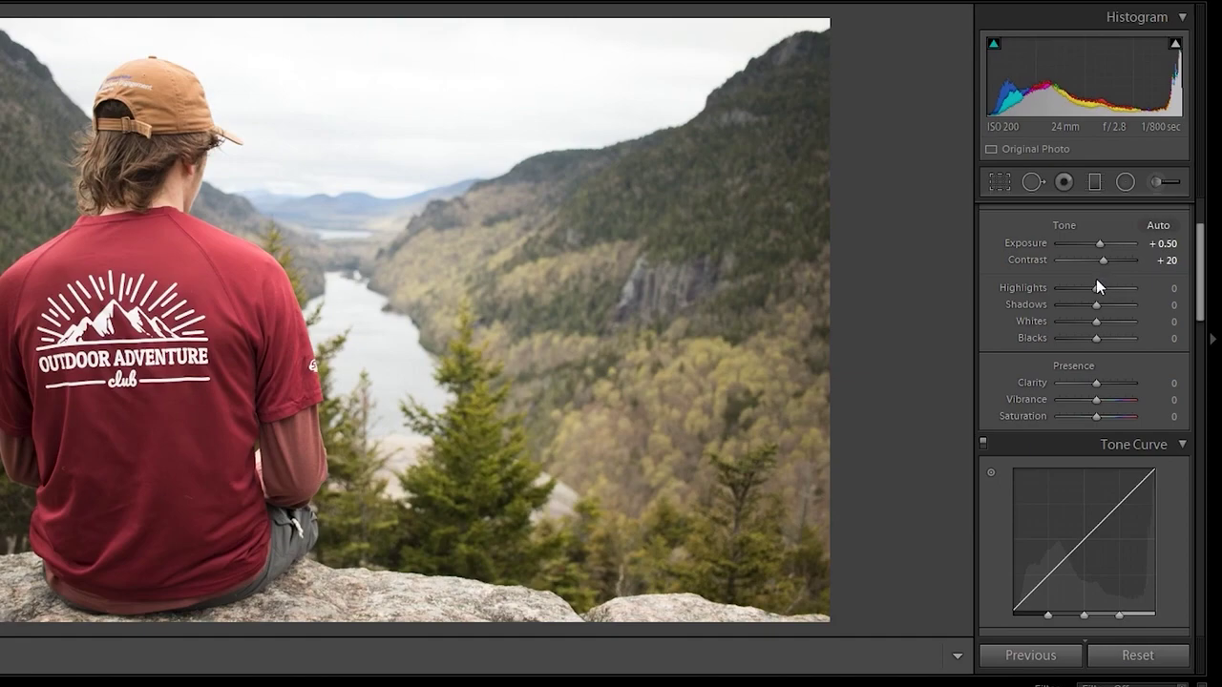
- Set the luminance noise reduction to 13 and the sharpening amount to 0, judging the effect on the magnified hillside
click(750, 190)
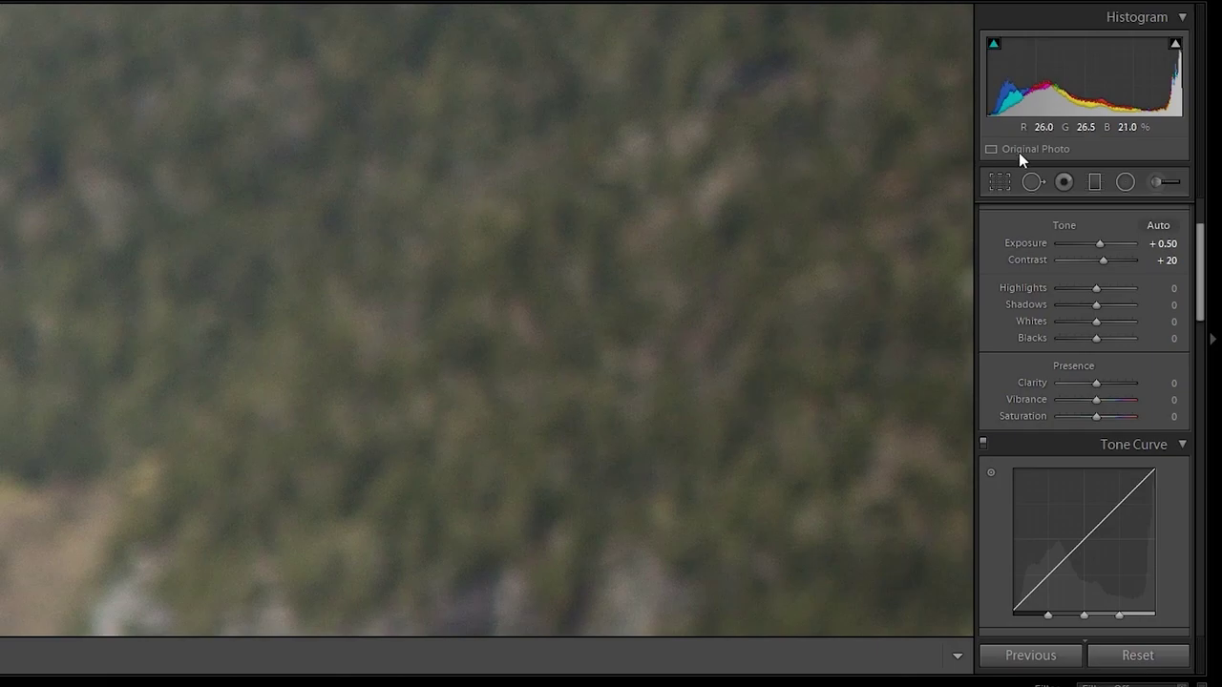
scroll(1074, 329, down, 5)
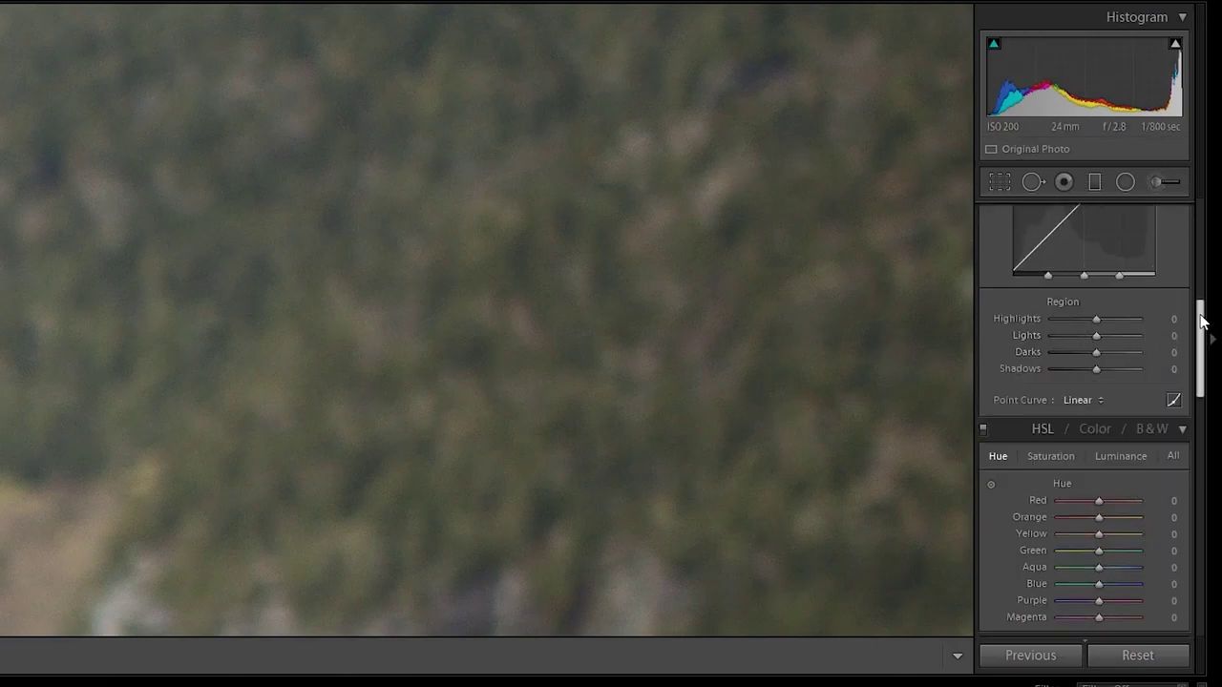
drag(1200, 314, 1196, 401)
scroll(1099, 413, down, 1)
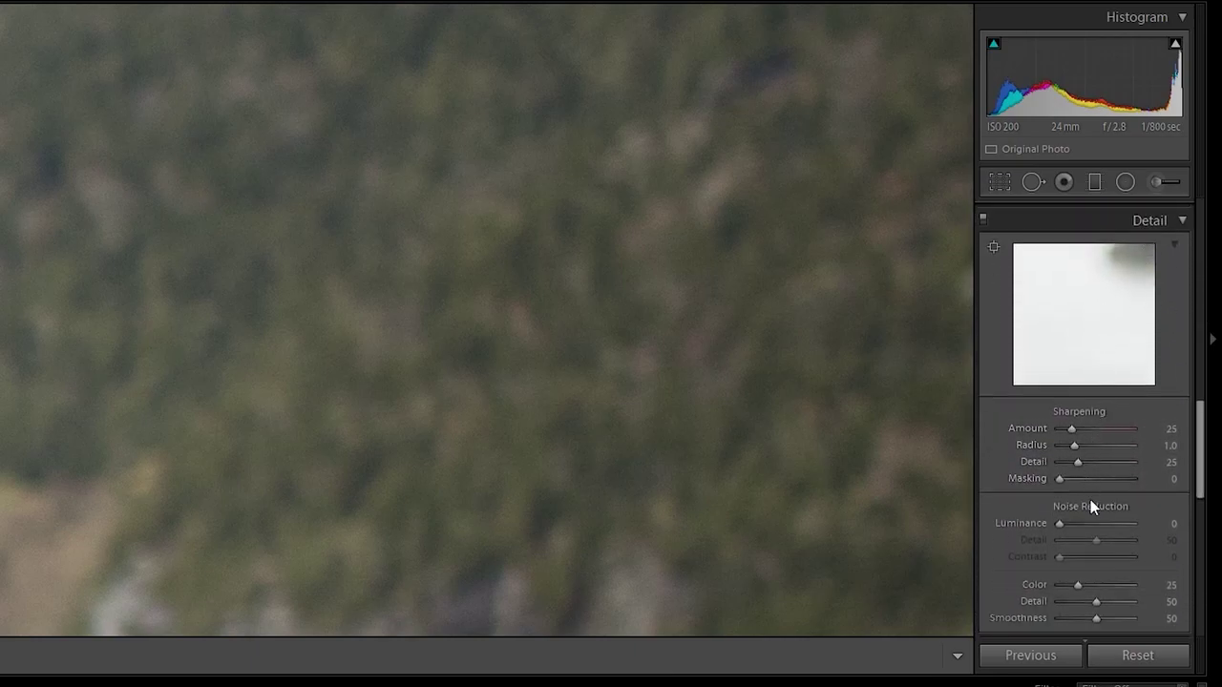
drag(1059, 526, 1080, 525)
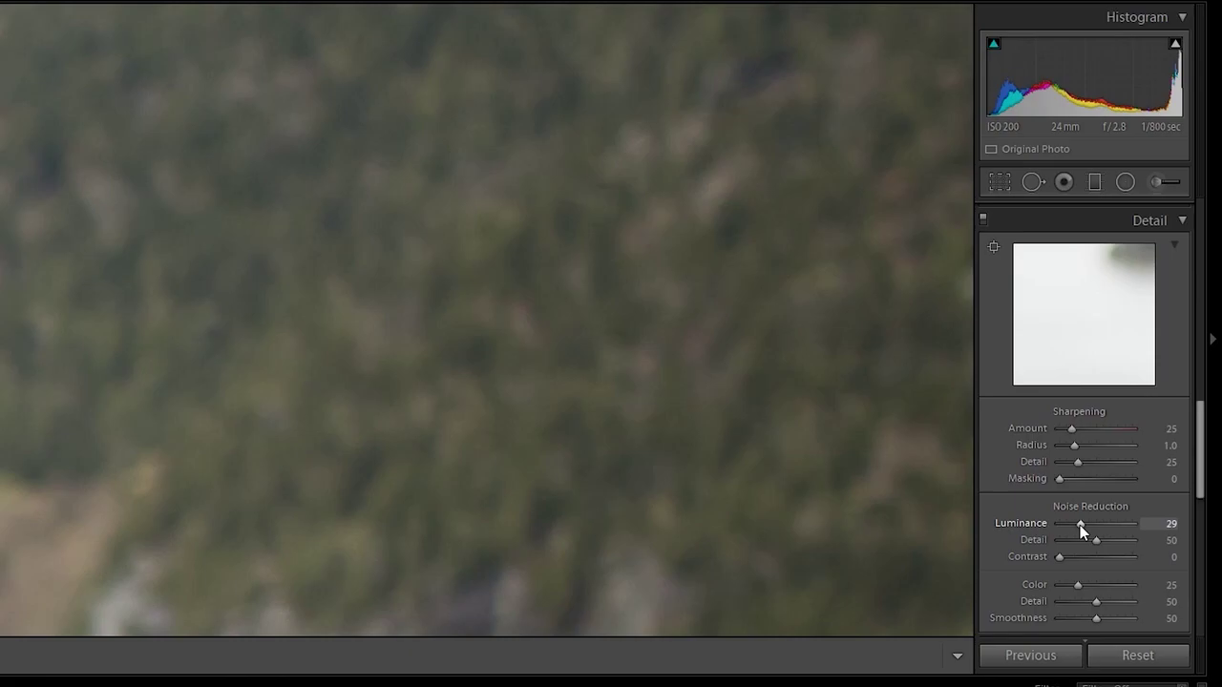
drag(1080, 525, 1109, 526)
scroll(841, 461, down, 3)
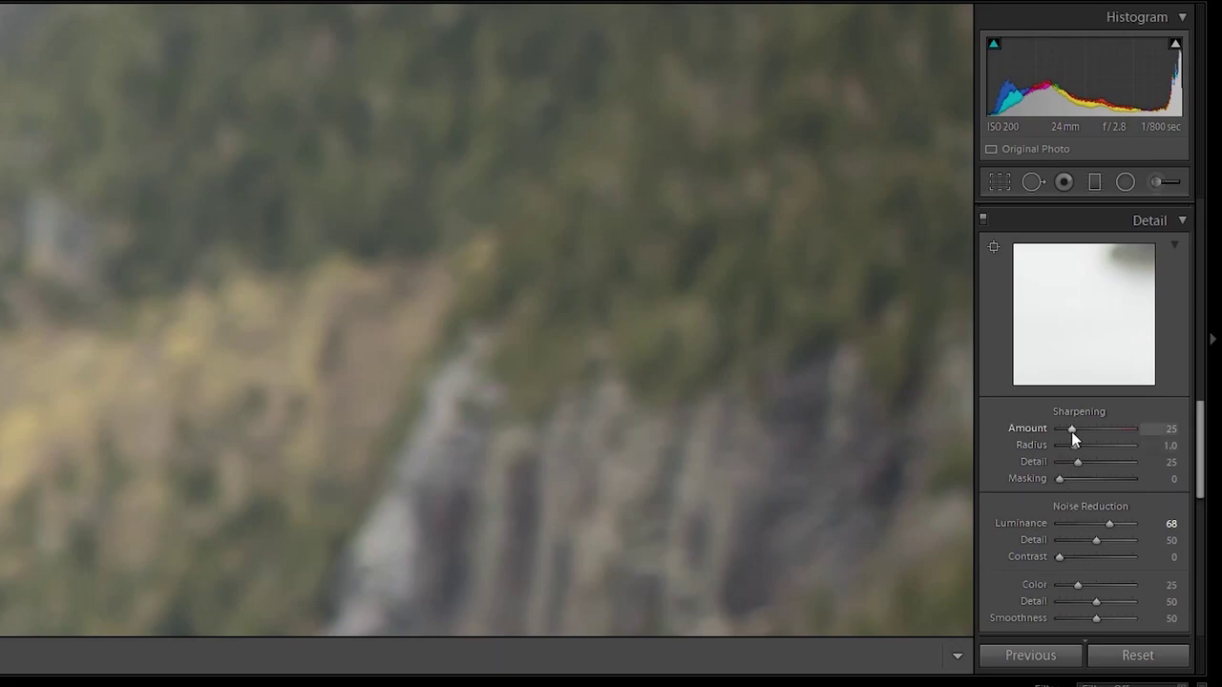
drag(1070, 430, 1117, 428)
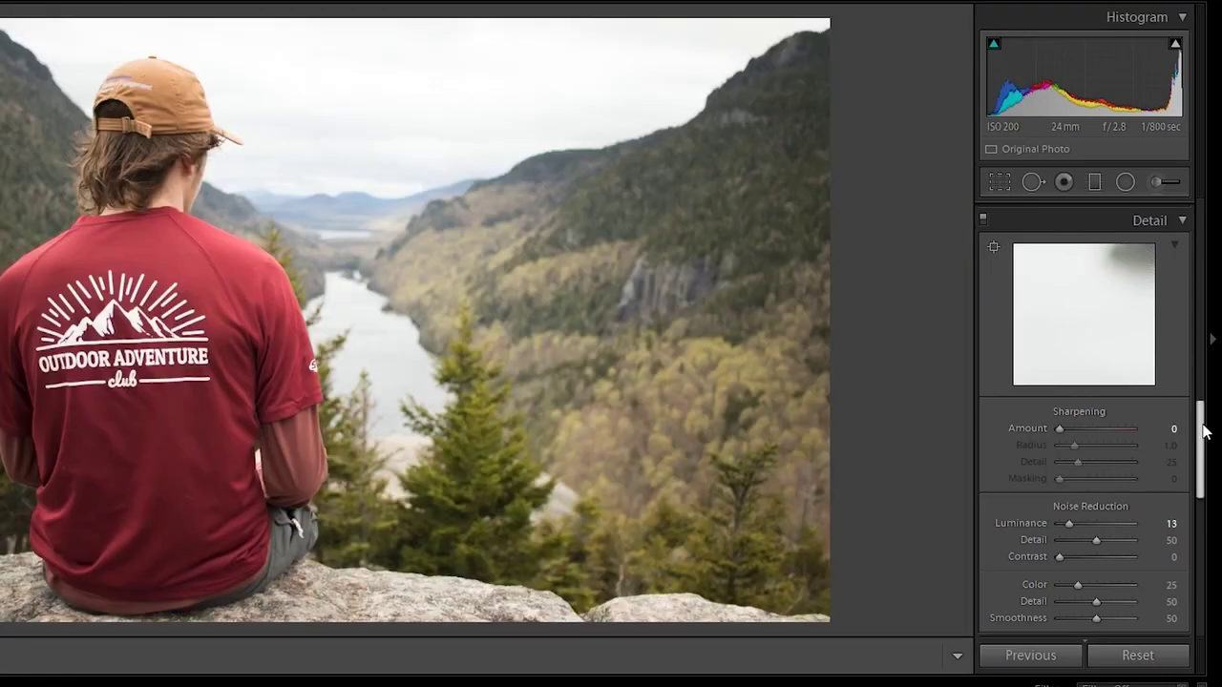
- Turn on chromatic aberration removal and profile corrections for the lens
drag(1204, 432, 1185, 525)
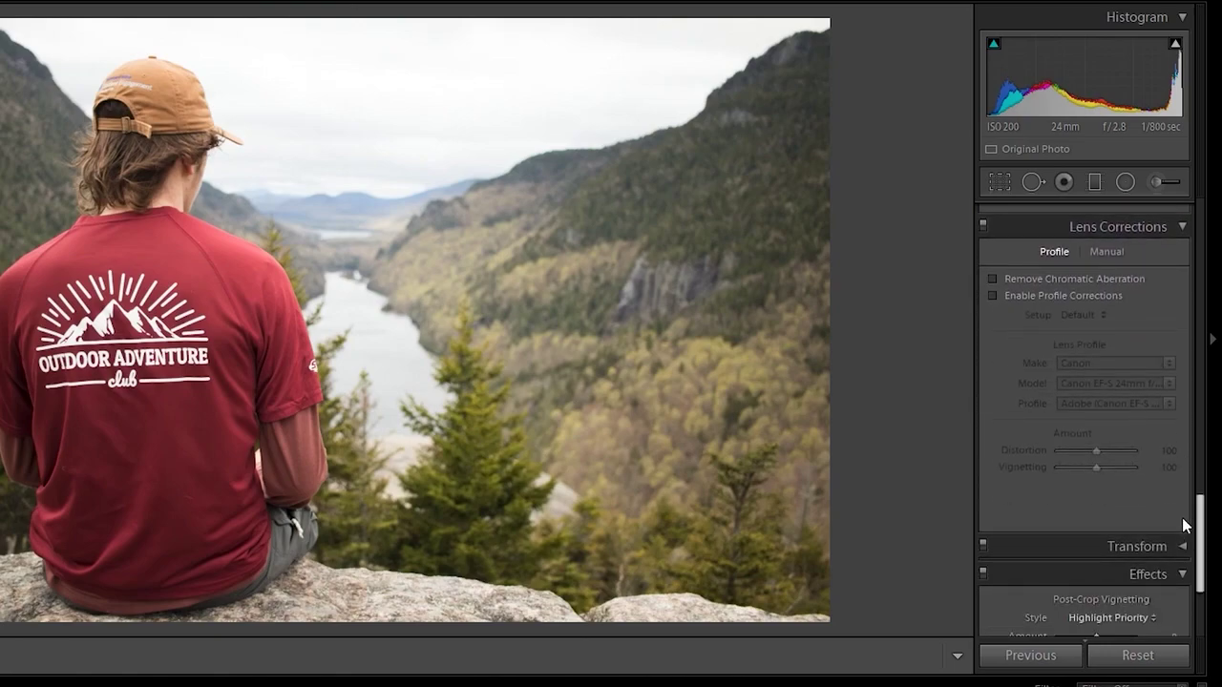
click(1015, 280)
click(1016, 297)
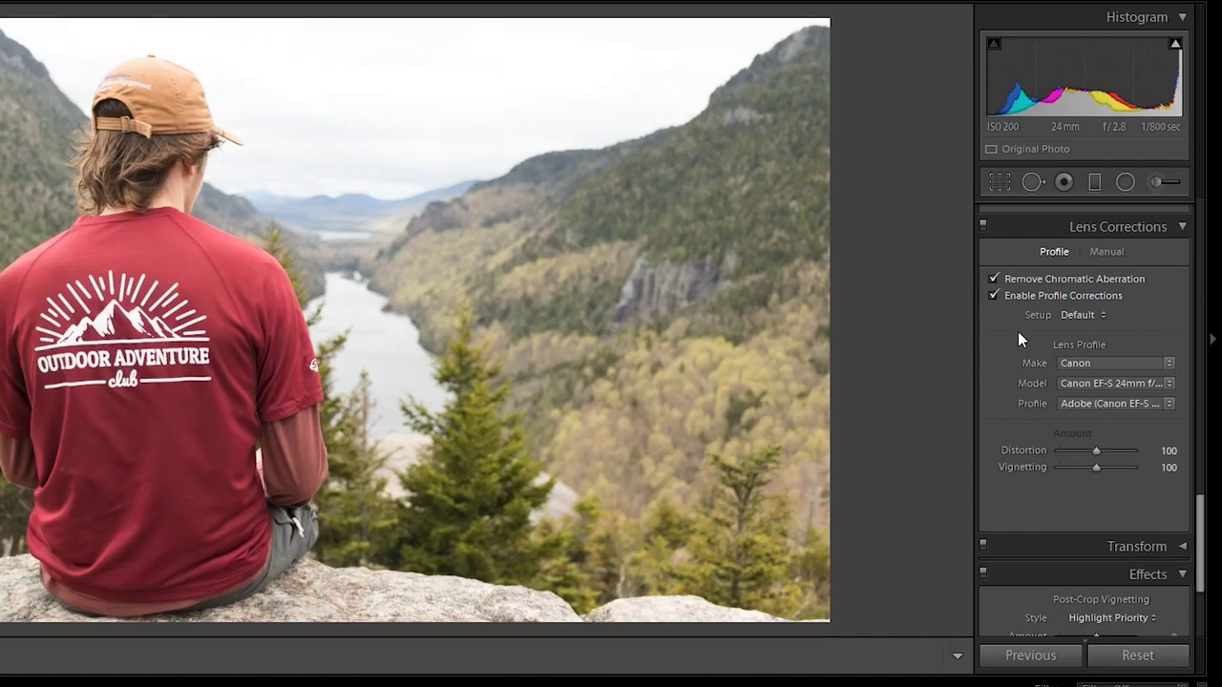
- Compare post-crop vignetting amounts of -20, +20 and +10, and settle on a negative amount that darkens the photo's corners
drag(1201, 512, 1194, 549)
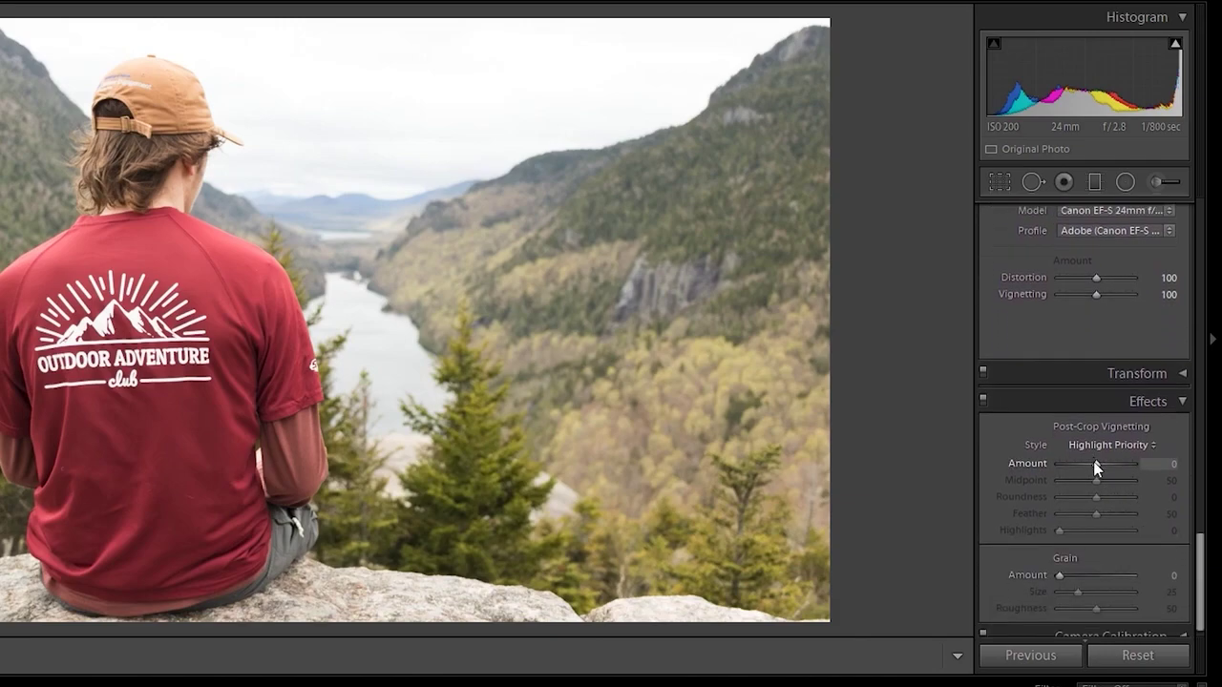
key(Down)
key(Down)
key(Down)
key(Down)
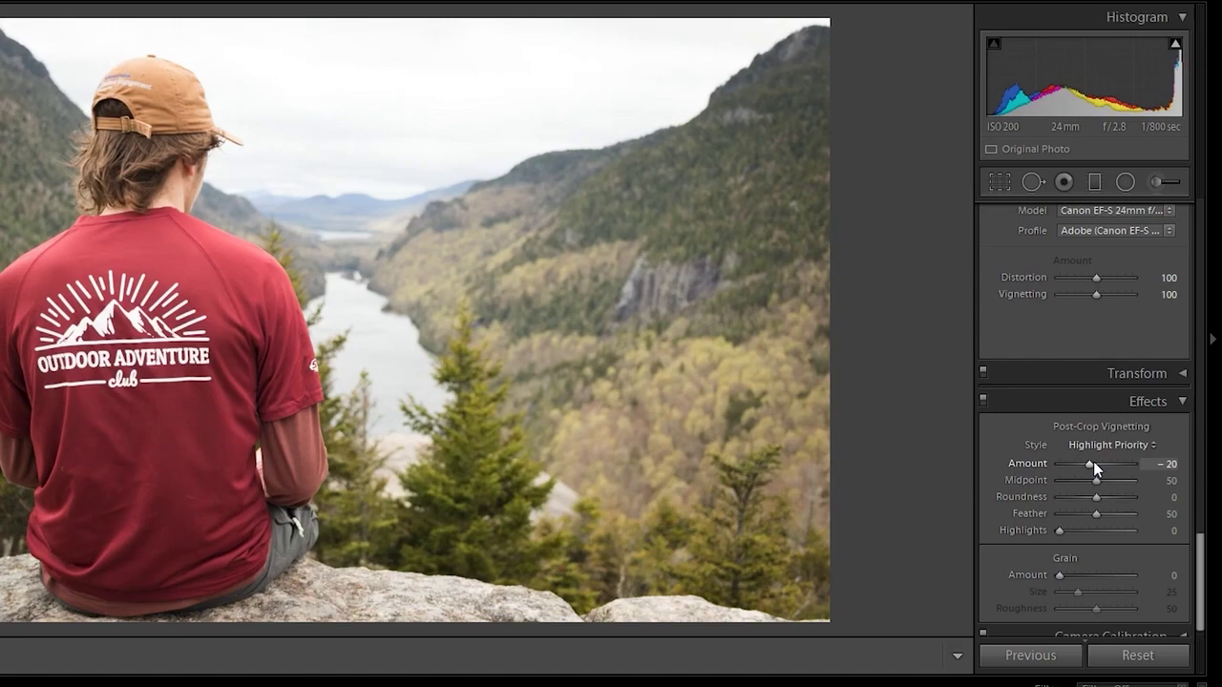
key(Up)
key(Up)
key(Up)
key(Up)
key(Up)
key(Up)
key(Up)
key(Up)
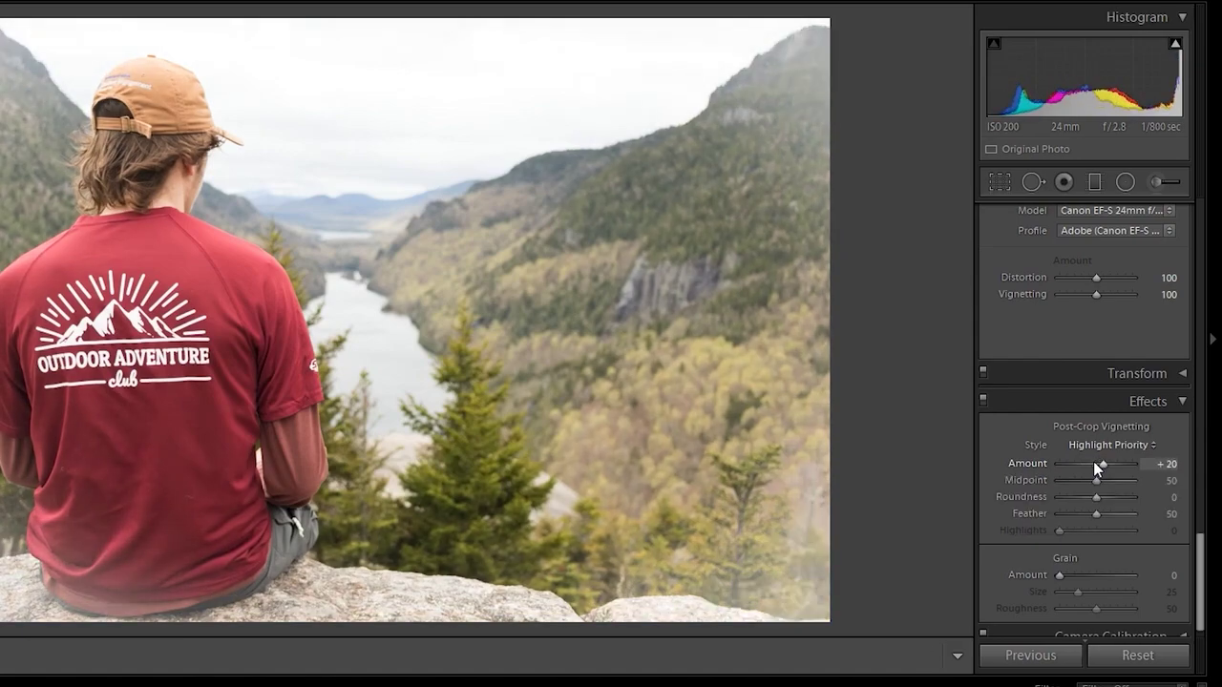
key(Down)
key(Down)
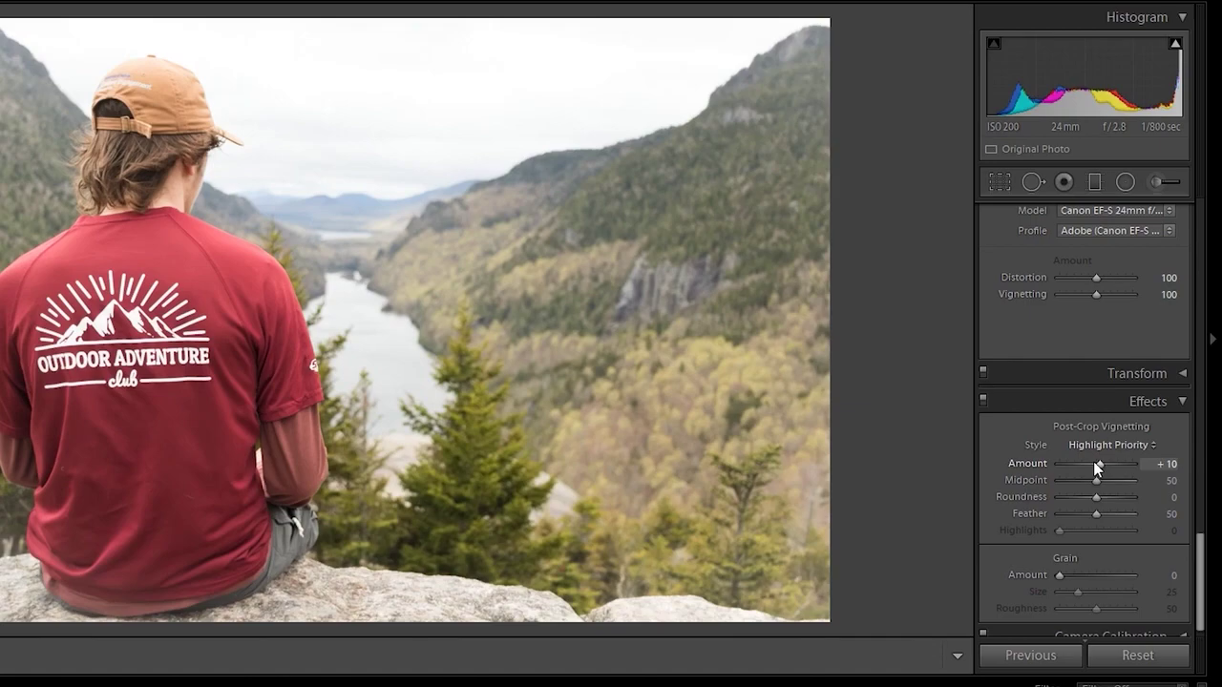
drag(1093, 461, 1083, 462)
- Set the exposure to +0.60, the contrast to +50 and the highlights to +2
drag(1197, 551, 1176, 214)
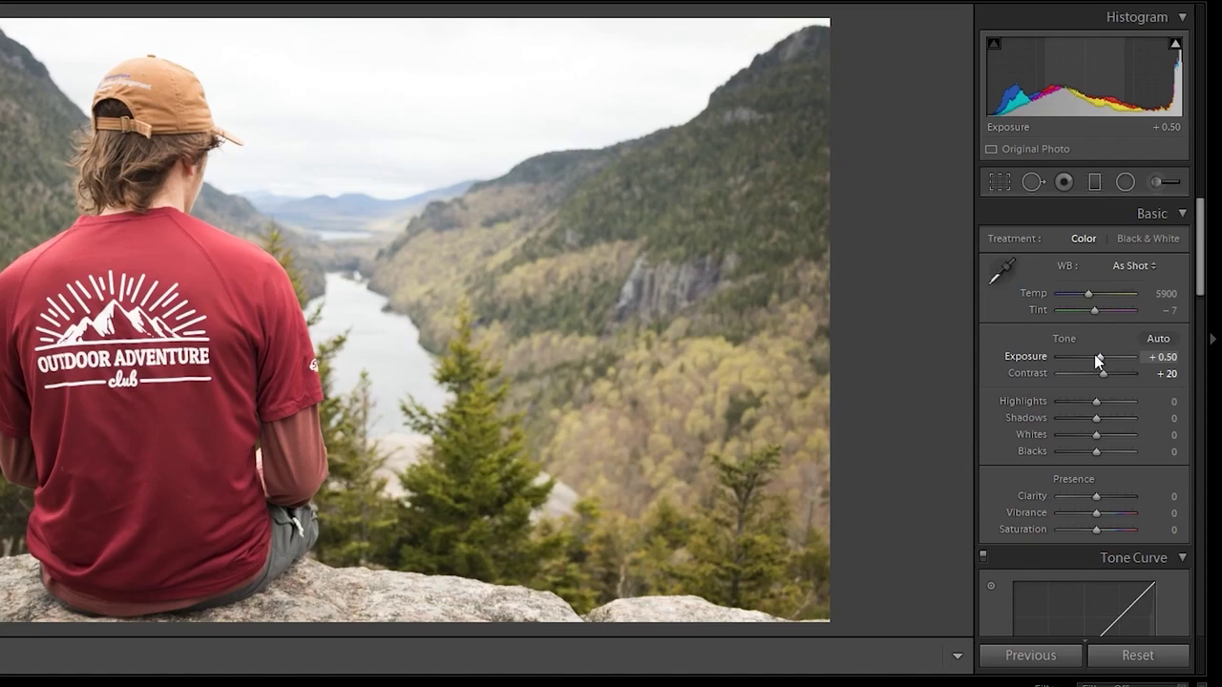
scroll(1094, 354, up, 2)
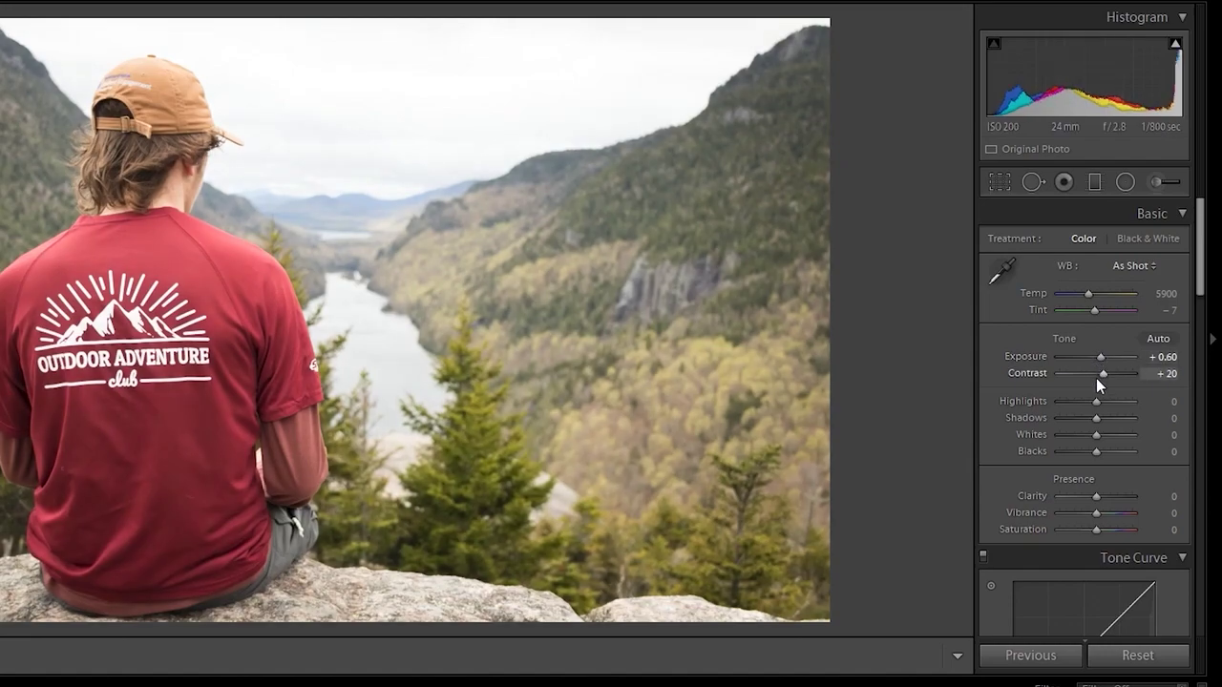
scroll(1098, 378, up, 3)
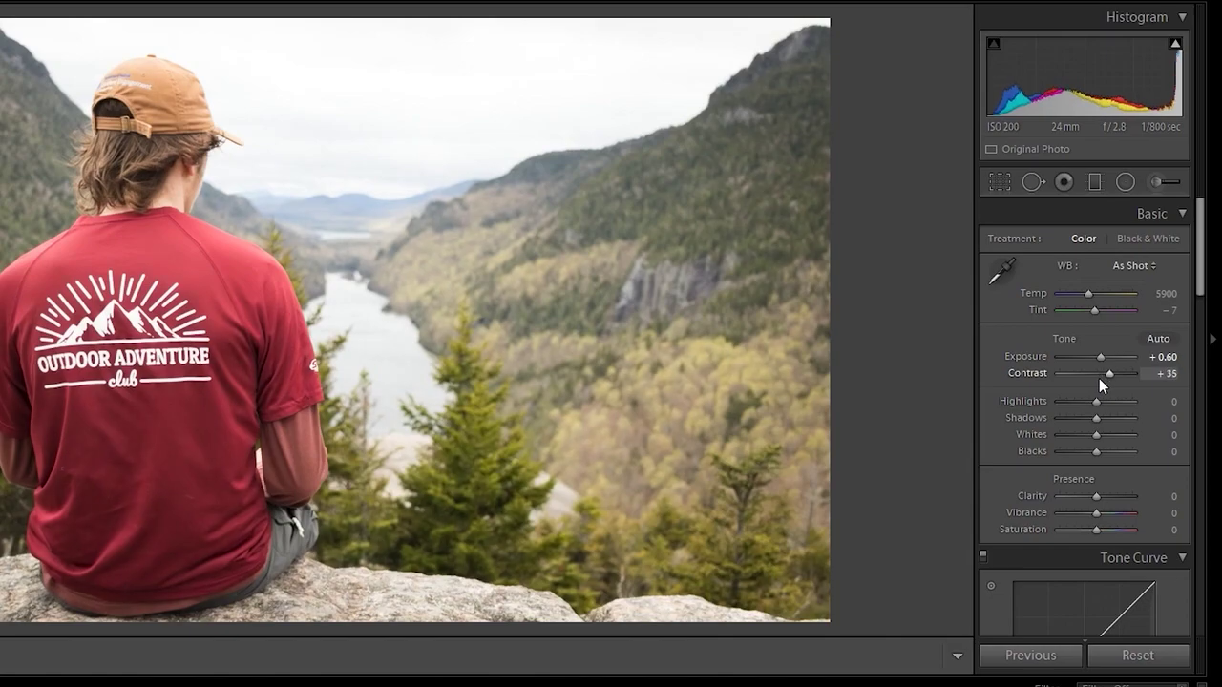
drag(1109, 374, 1097, 403)
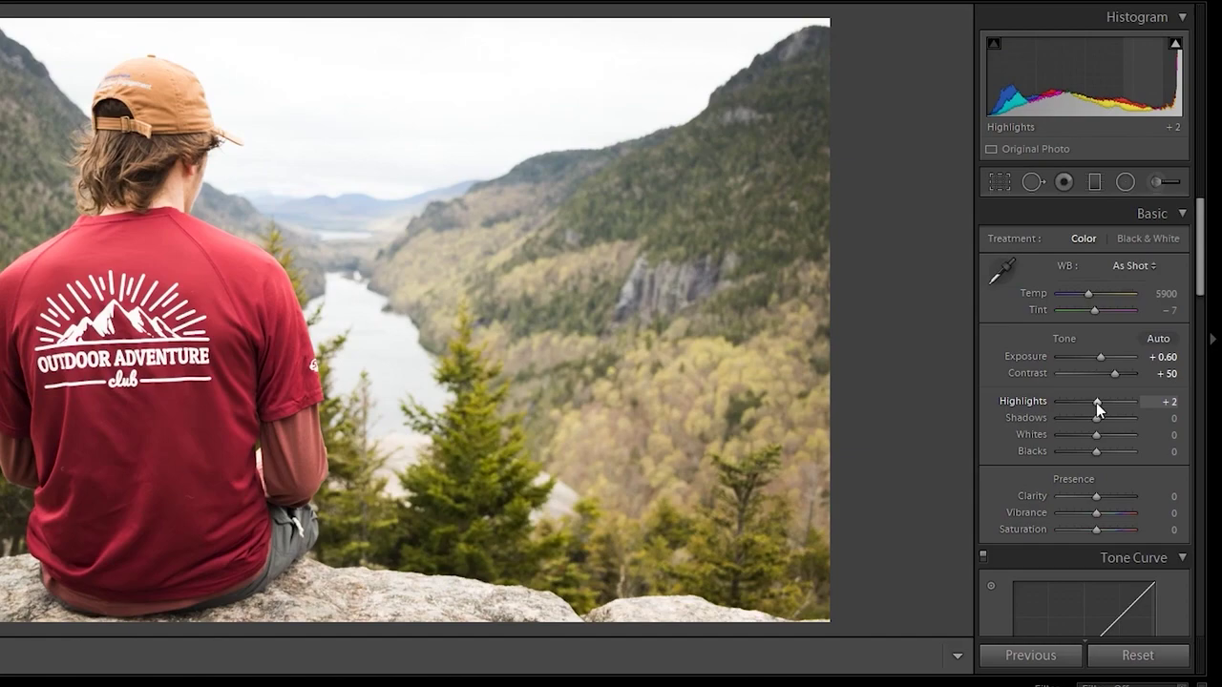
- Preview which areas of the photo have clipped highlights
mouse_move(1176, 50)
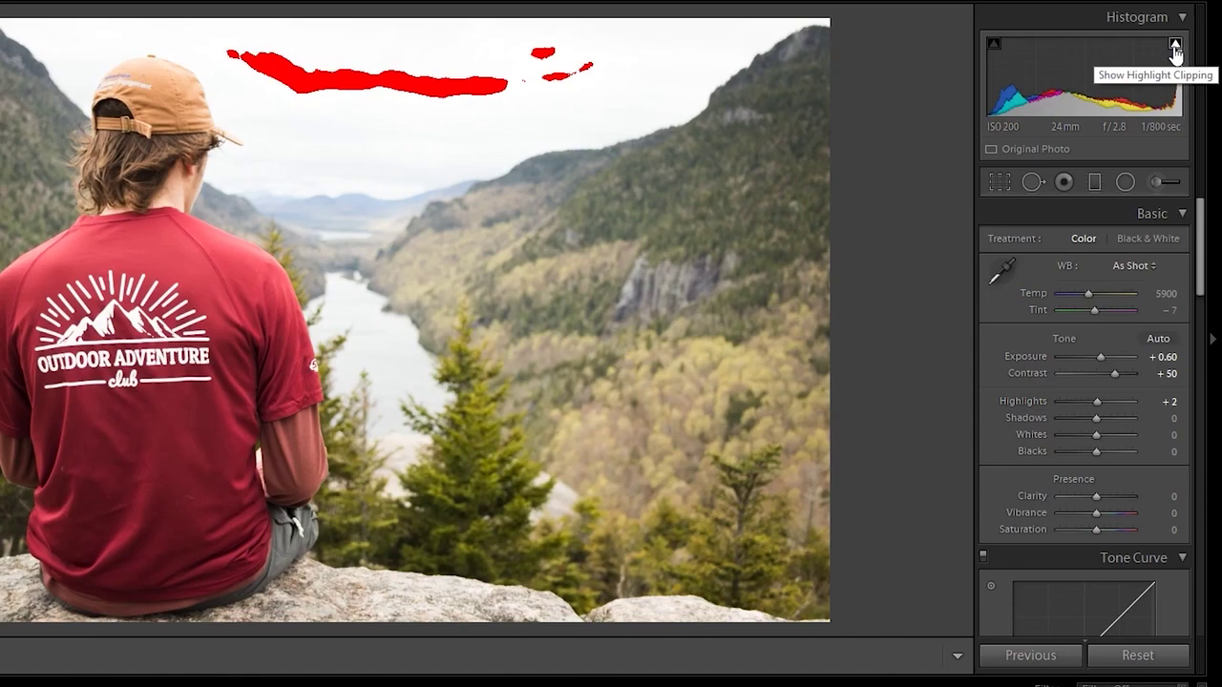
- Set highlights to -100, shadows to -2, whites to -12 and blacks to +17
double_click(1098, 401)
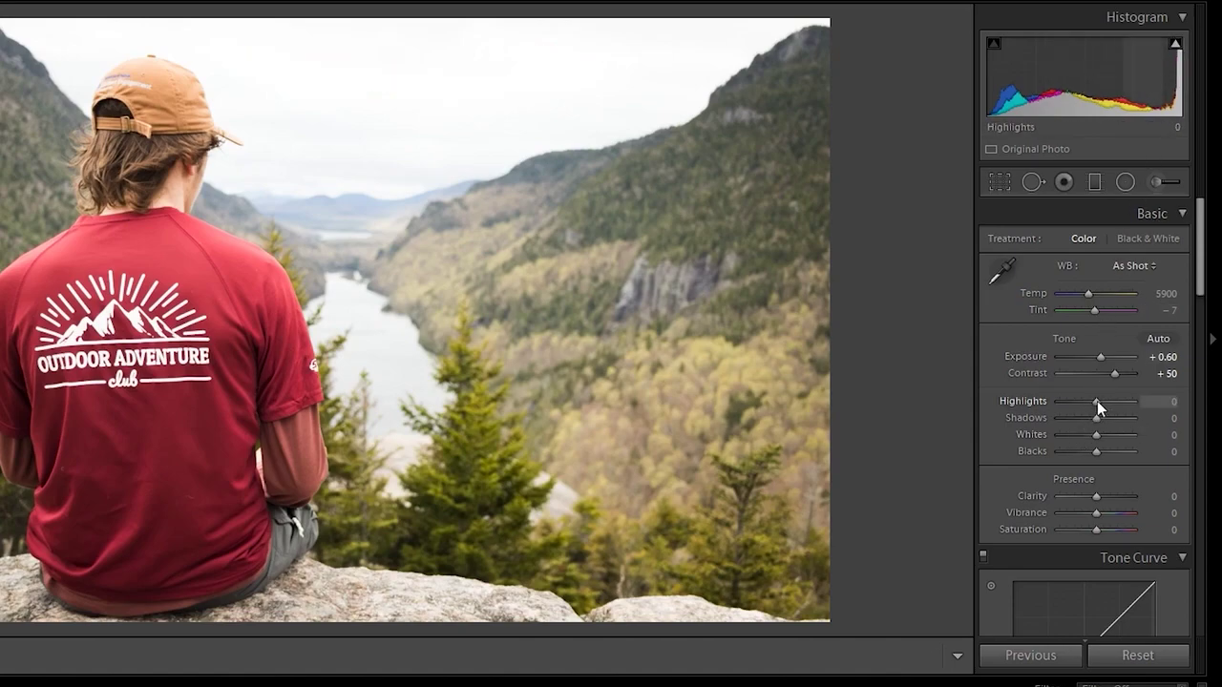
drag(1097, 401, 1057, 404)
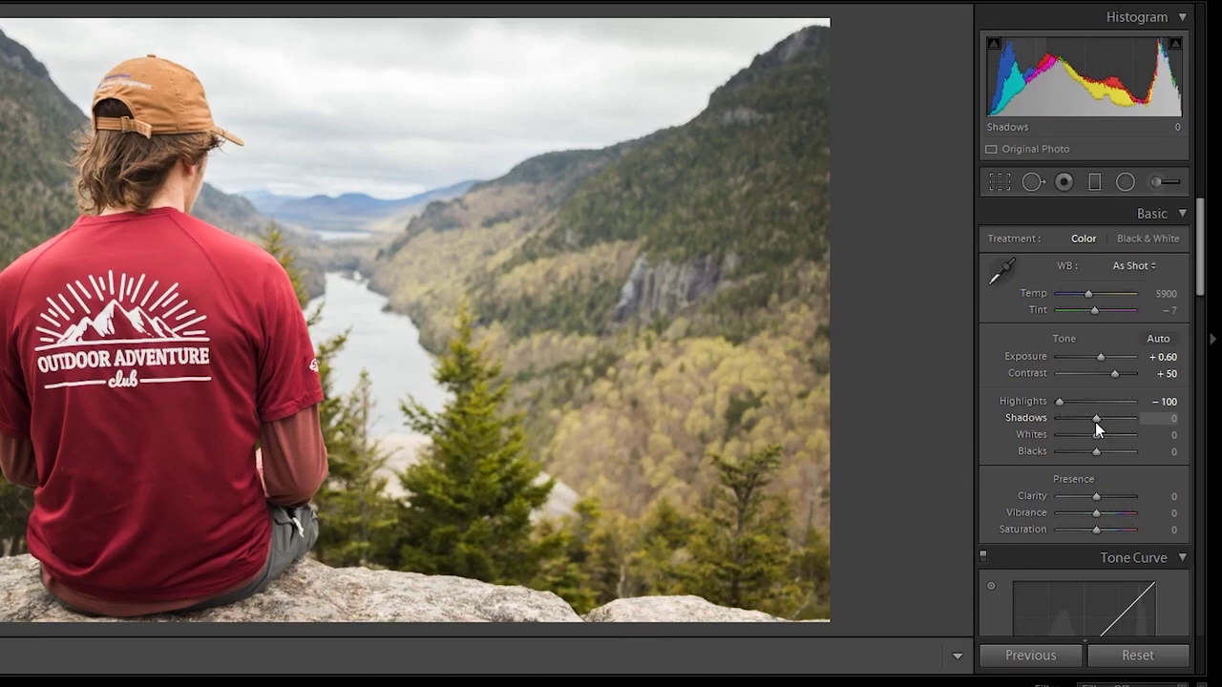
mouse_move(1095, 422)
mouse_down()
mouse_move(1112, 417)
mouse_move(1083, 416)
mouse_move(1097, 418)
mouse_up()
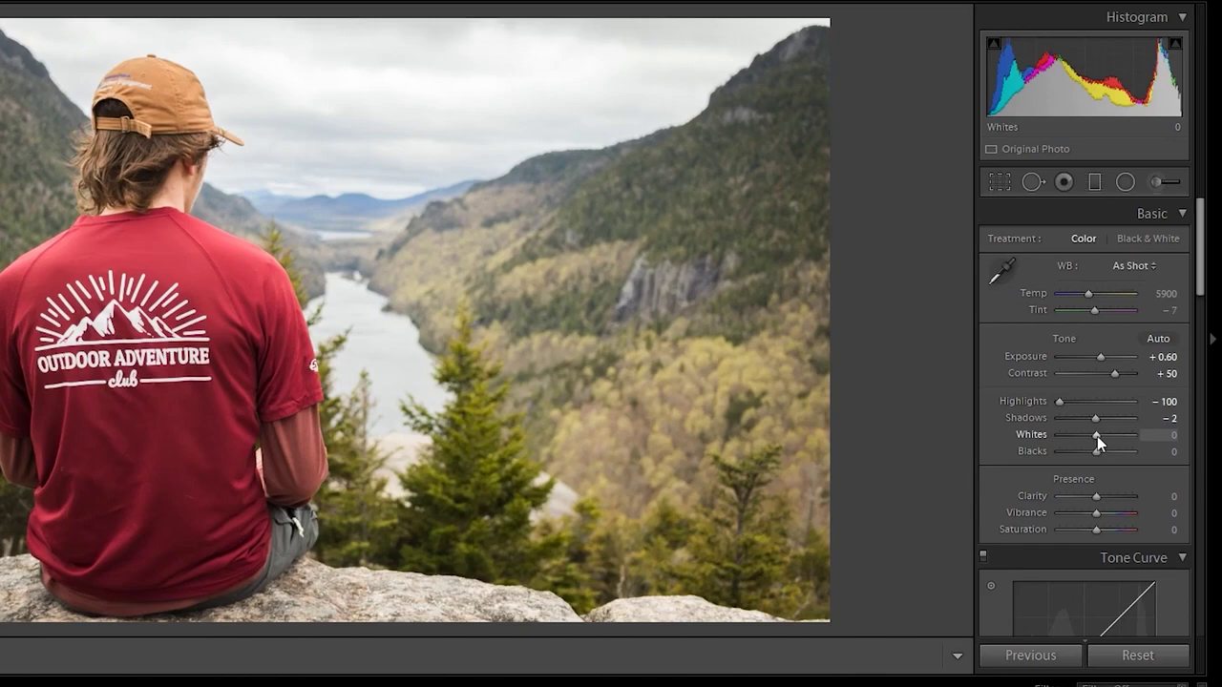
mouse_move(1096, 435)
mouse_down()
mouse_move(1071, 435)
mouse_move(1098, 451)
mouse_up()
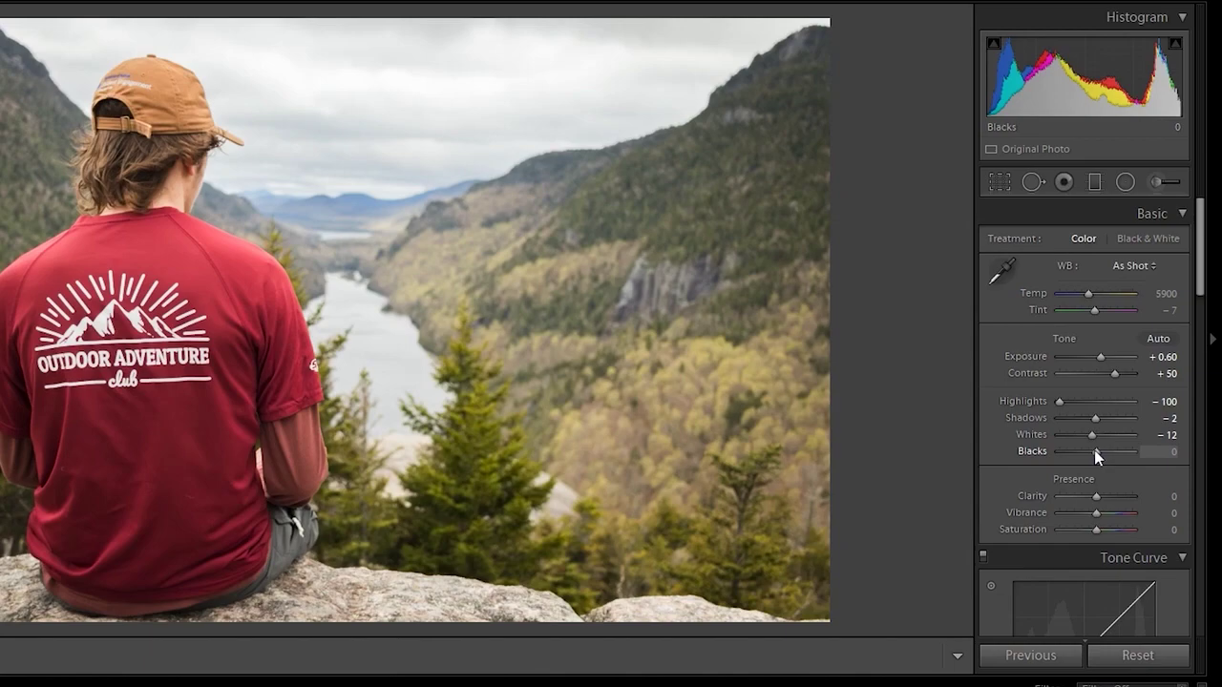
drag(1089, 450, 1103, 453)
- Set clarity, vibrance and saturation each to +10
scroll(1104, 380, down, 2)
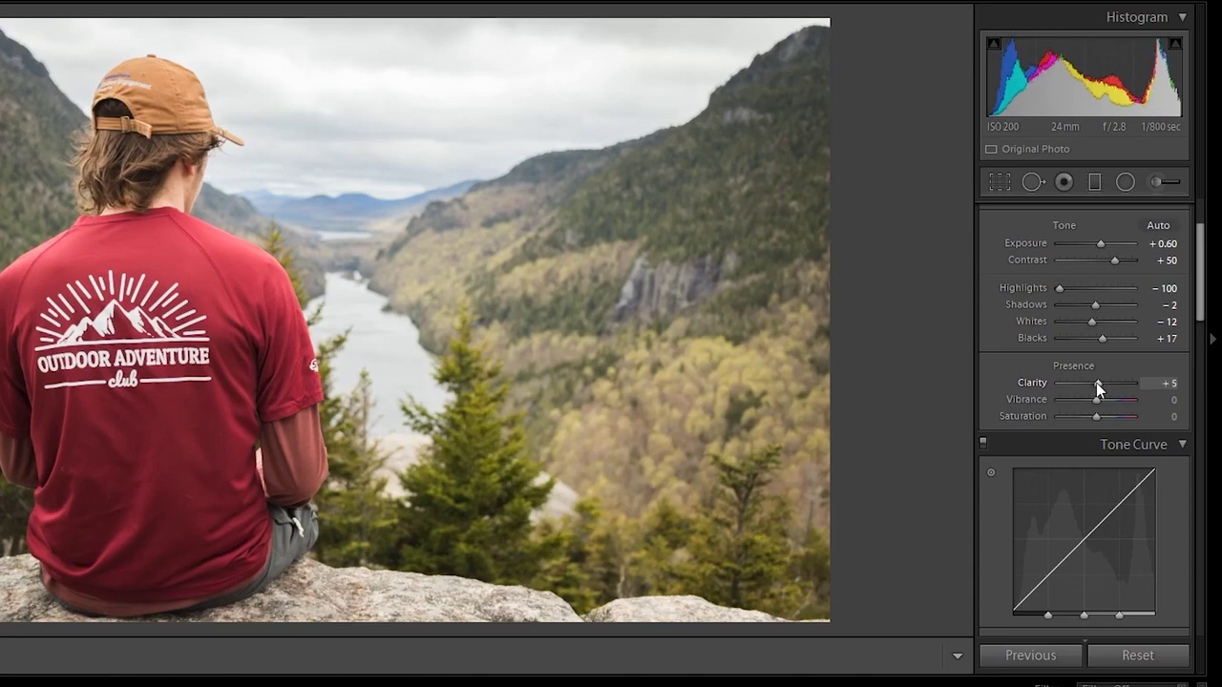
drag(1096, 383, 1099, 383)
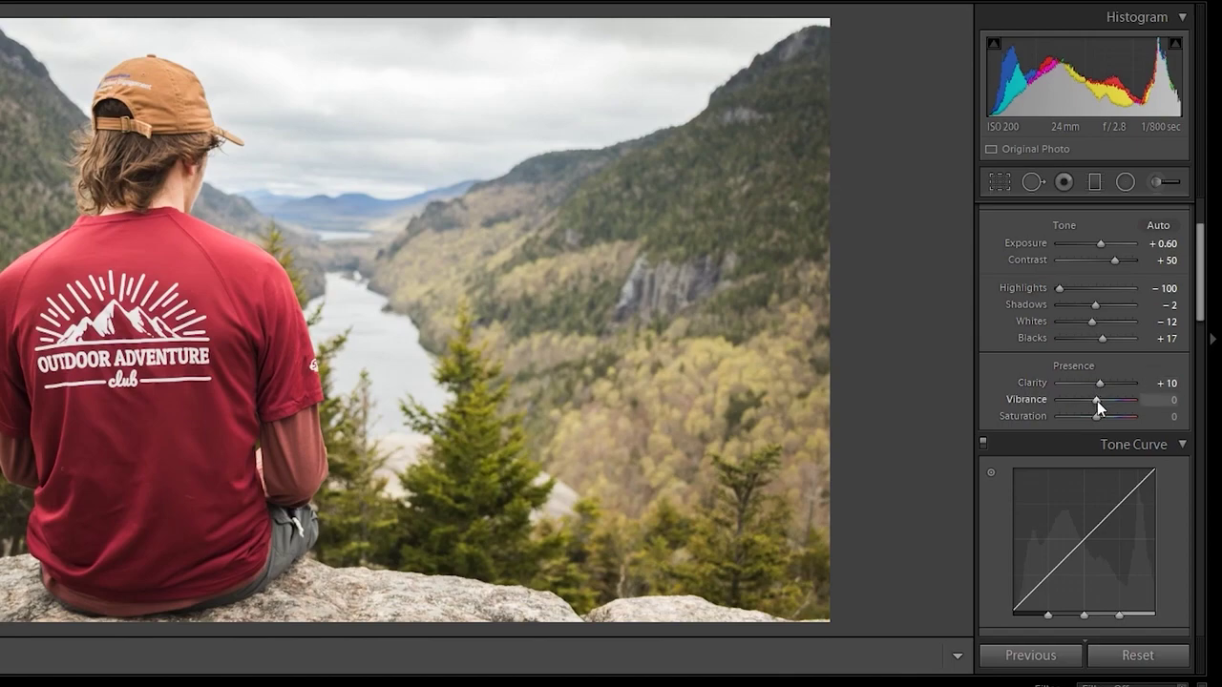
drag(1097, 401, 1098, 418)
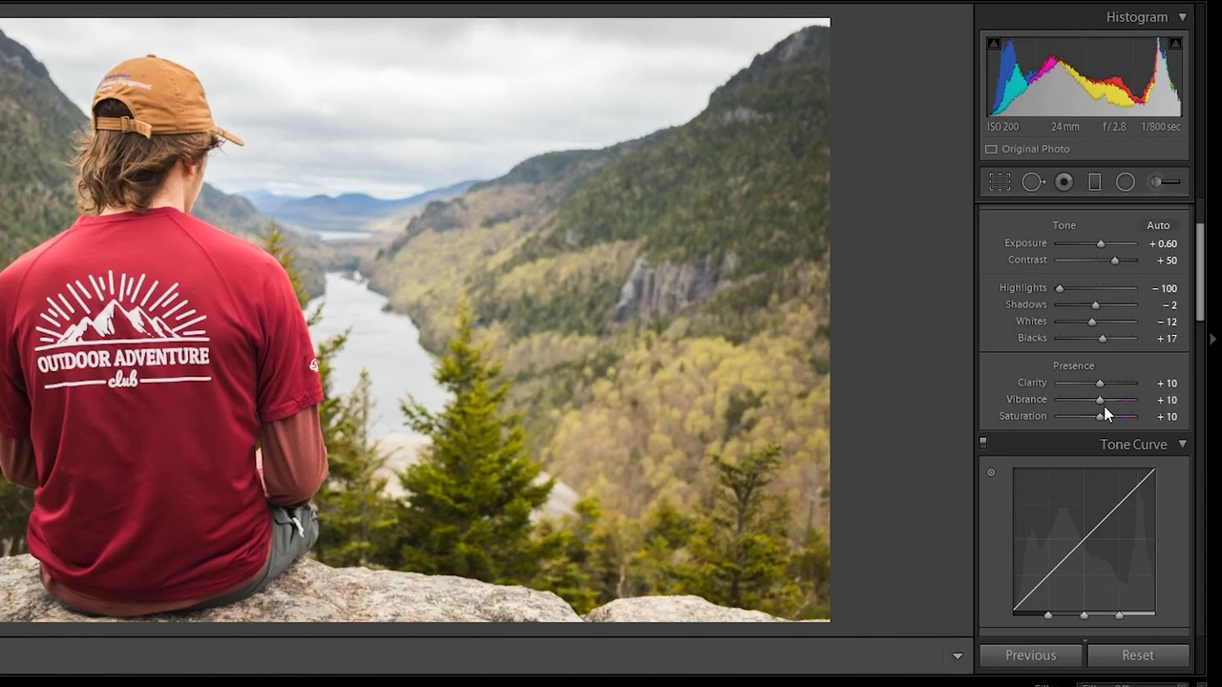
mouse_move(1098, 417)
mouse_down()
mouse_move(1036, 425)
mouse_move(1095, 417)
mouse_up()
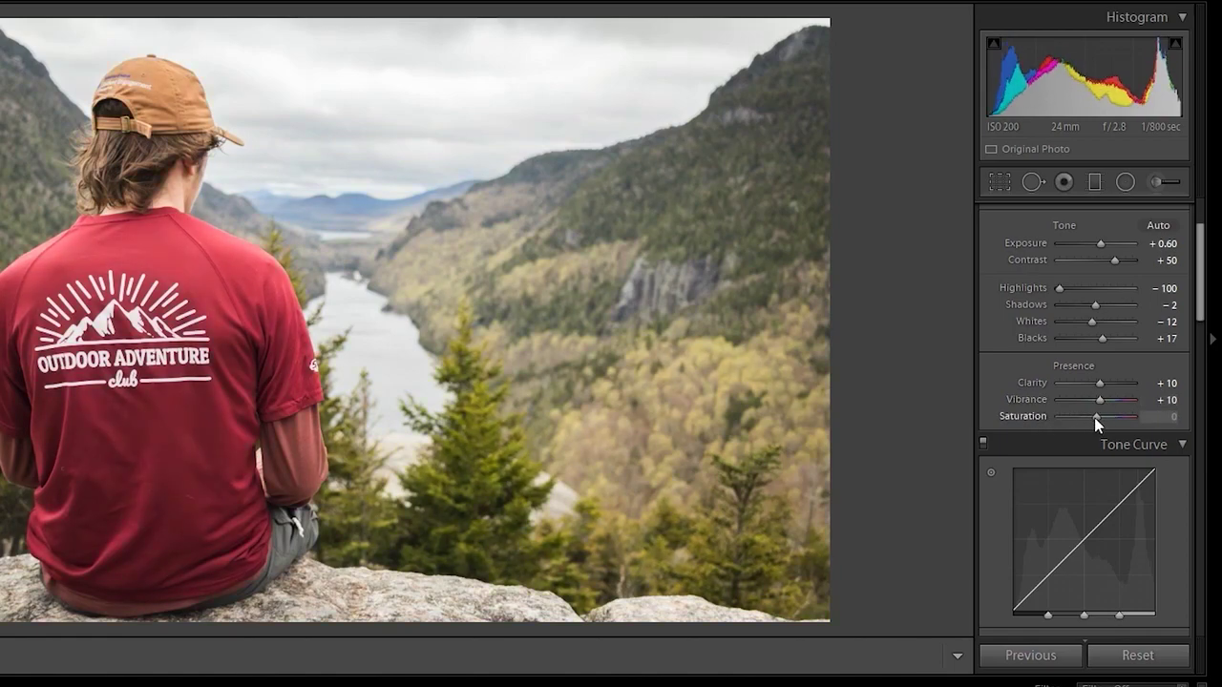
- Adjust the tone curve's region values to bend the curve into a gentle S shape
scroll(1096, 317, down, 5)
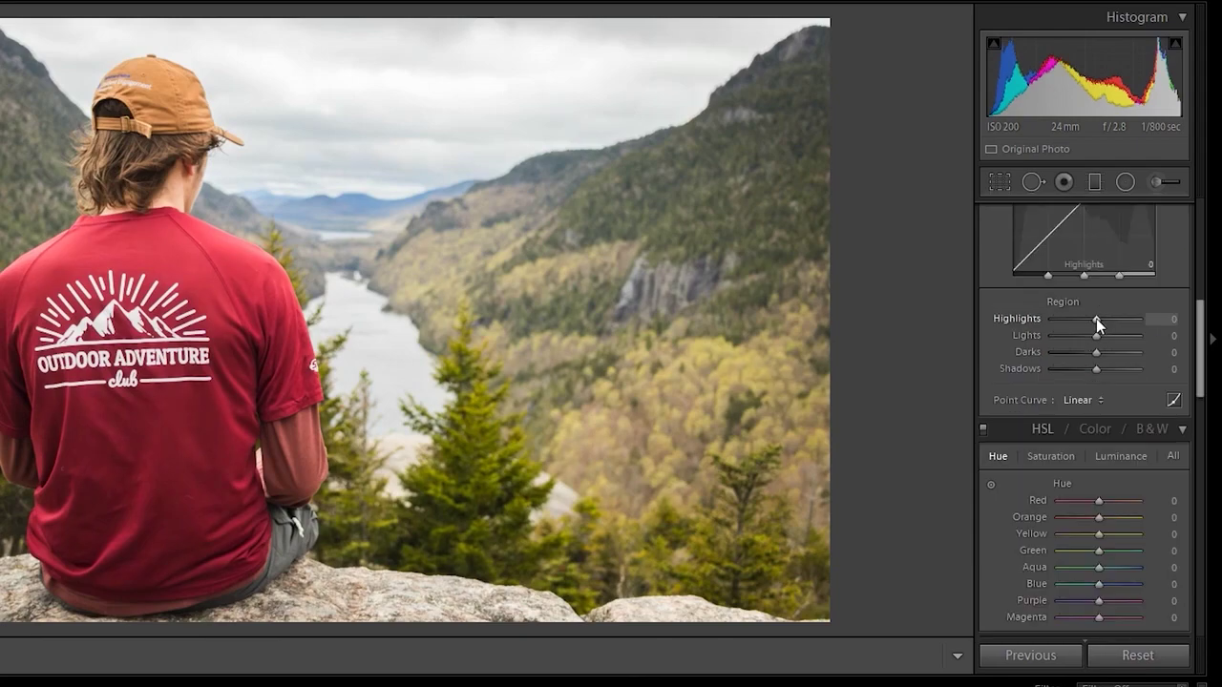
drag(1096, 317, 1098, 371)
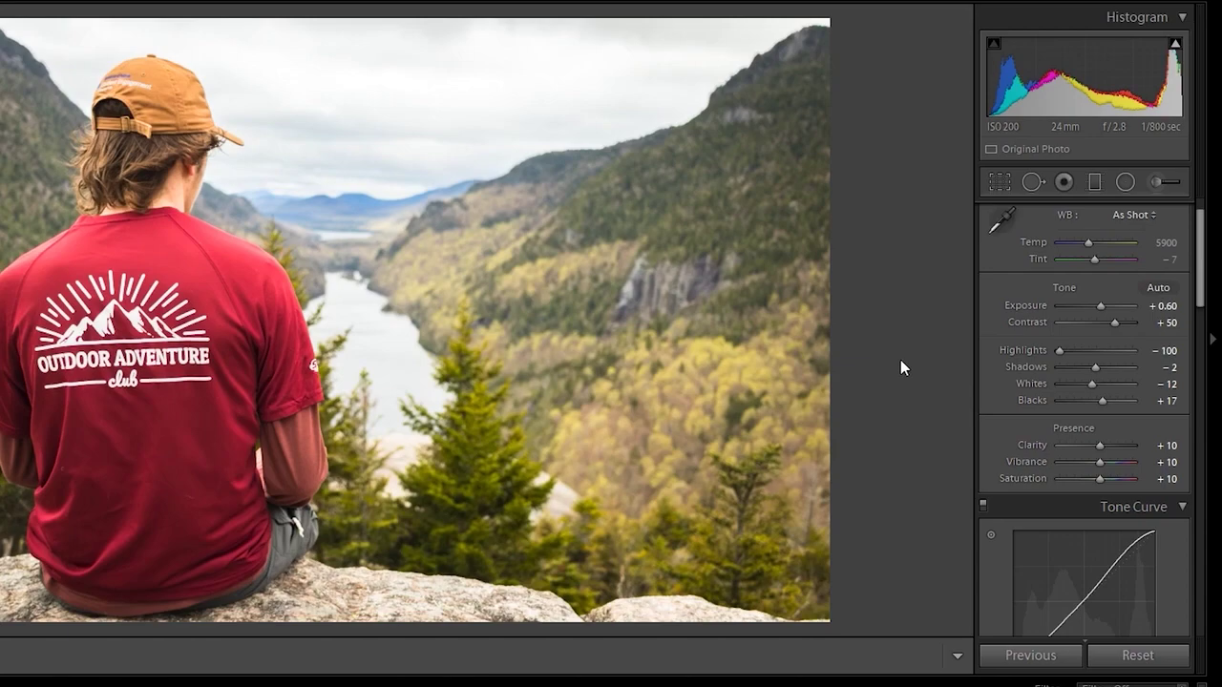
- Compare the edited photo with its unedited version by switching between the before and after views
key(backslash)
key(backslash)
key(backslash)
key(backslash)
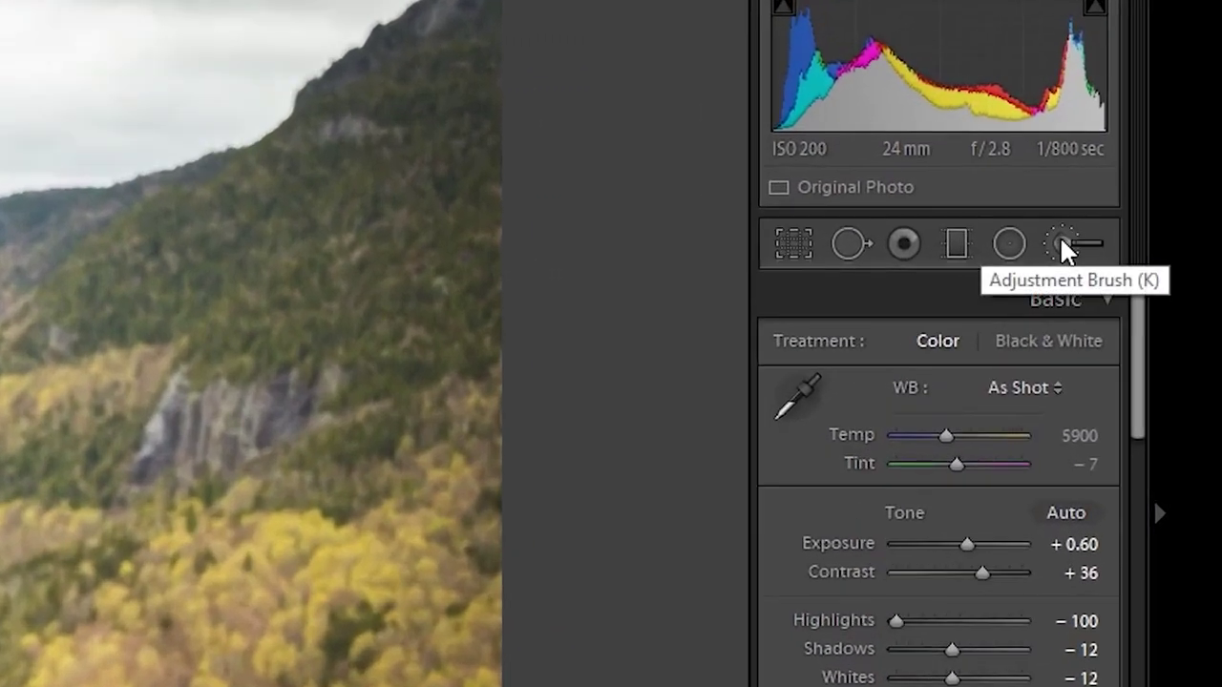
- Paint an Adjustment Brush mask on the wooded hillside above the cliff and set its exposure to 0.69
click(1065, 246)
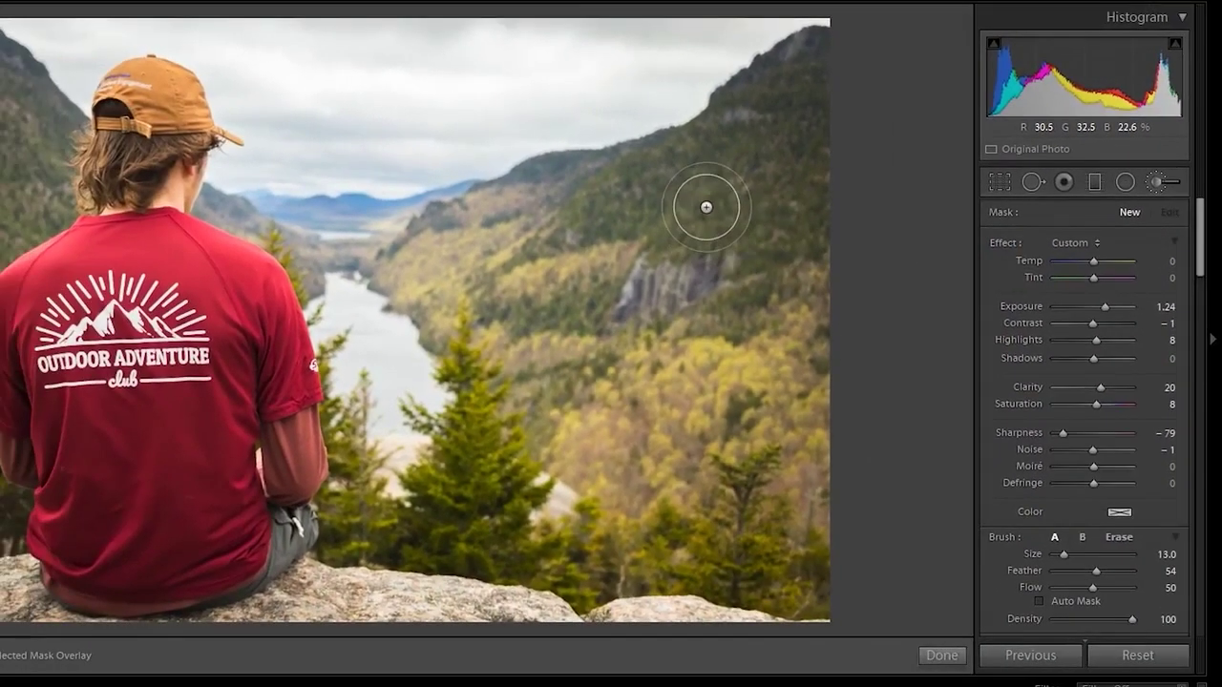
mouse_move(707, 207)
mouse_down()
mouse_move(655, 273)
mouse_move(655, 205)
mouse_move(630, 250)
mouse_move(649, 196)
mouse_up()
drag(633, 207, 638, 207)
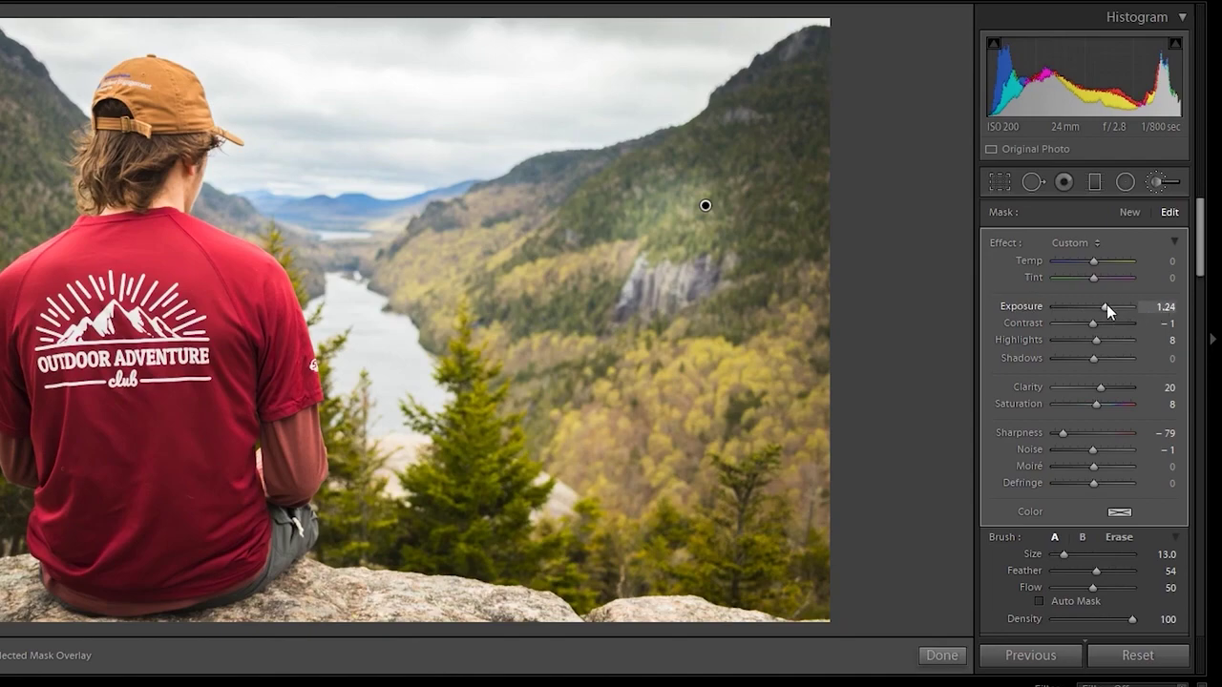
mouse_move(1106, 305)
mouse_down()
mouse_move(1068, 308)
mouse_move(1119, 307)
mouse_move(1100, 307)
mouse_up()
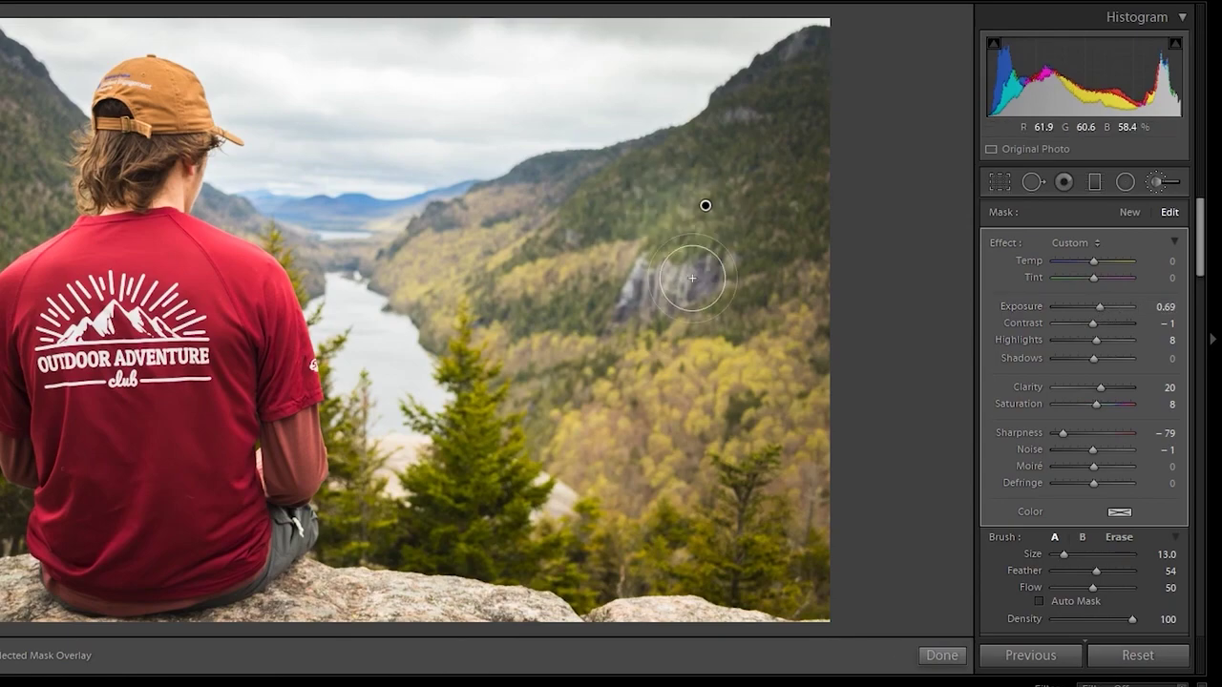
- Set the adjustment brush size to 15 and its feather to 71
scroll(692, 278, up, 2)
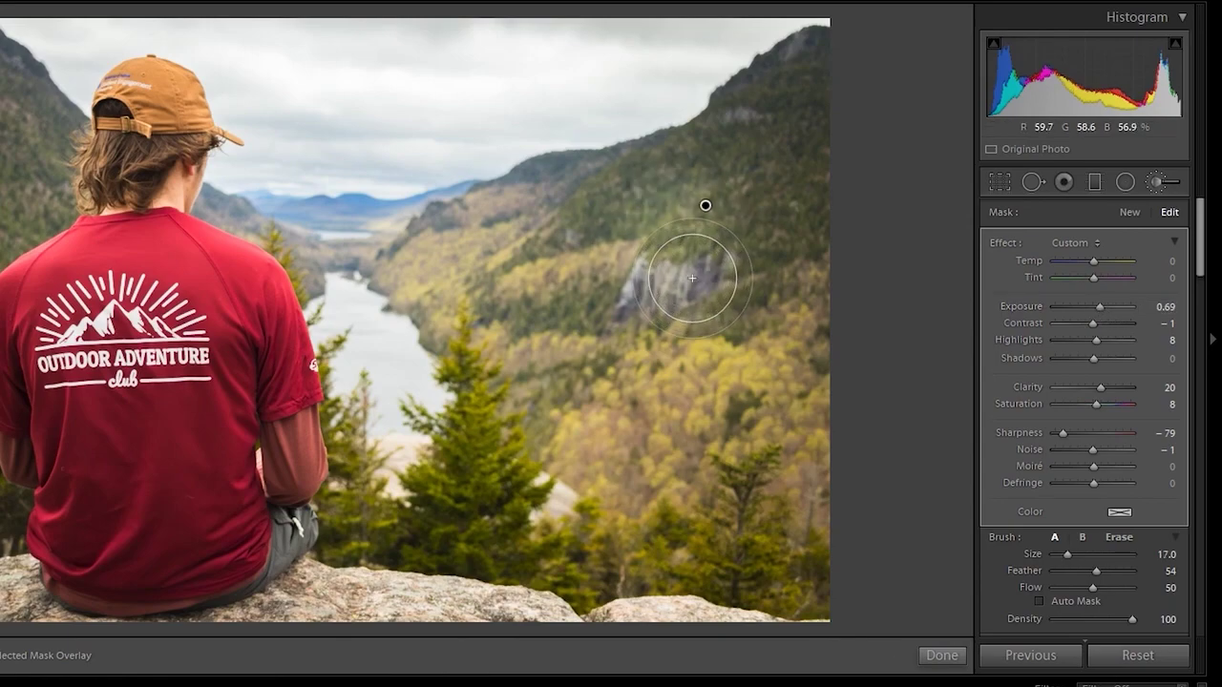
scroll(692, 278, up, 2)
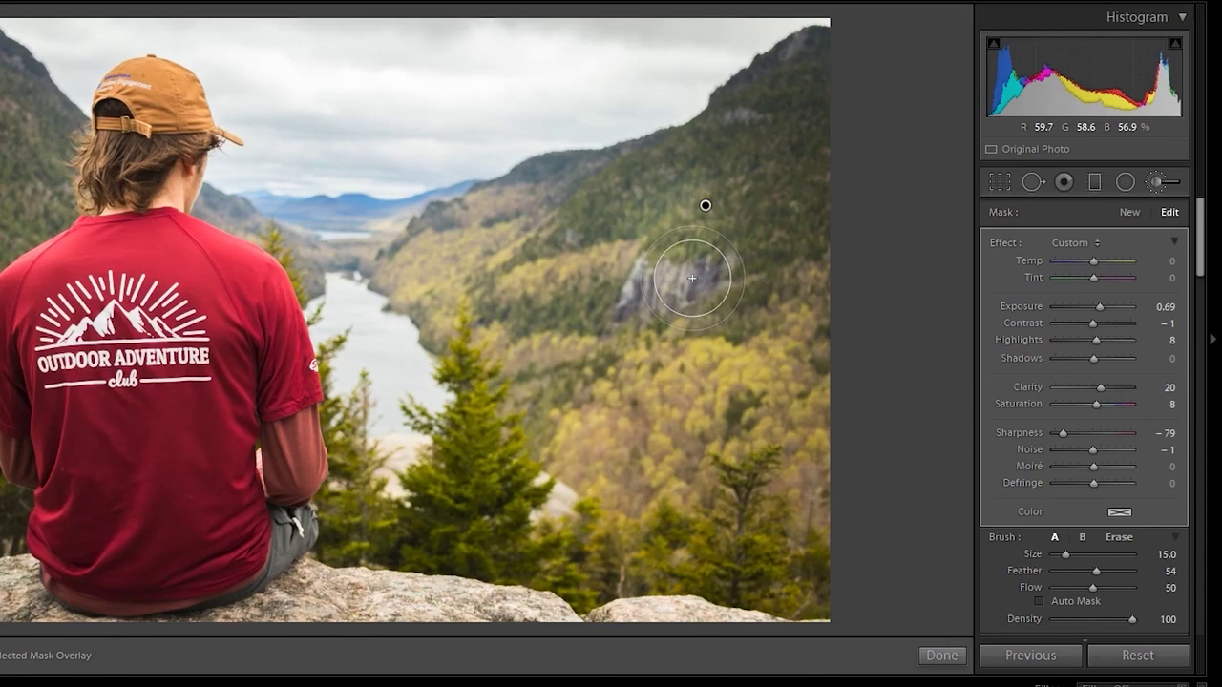
key(alt)
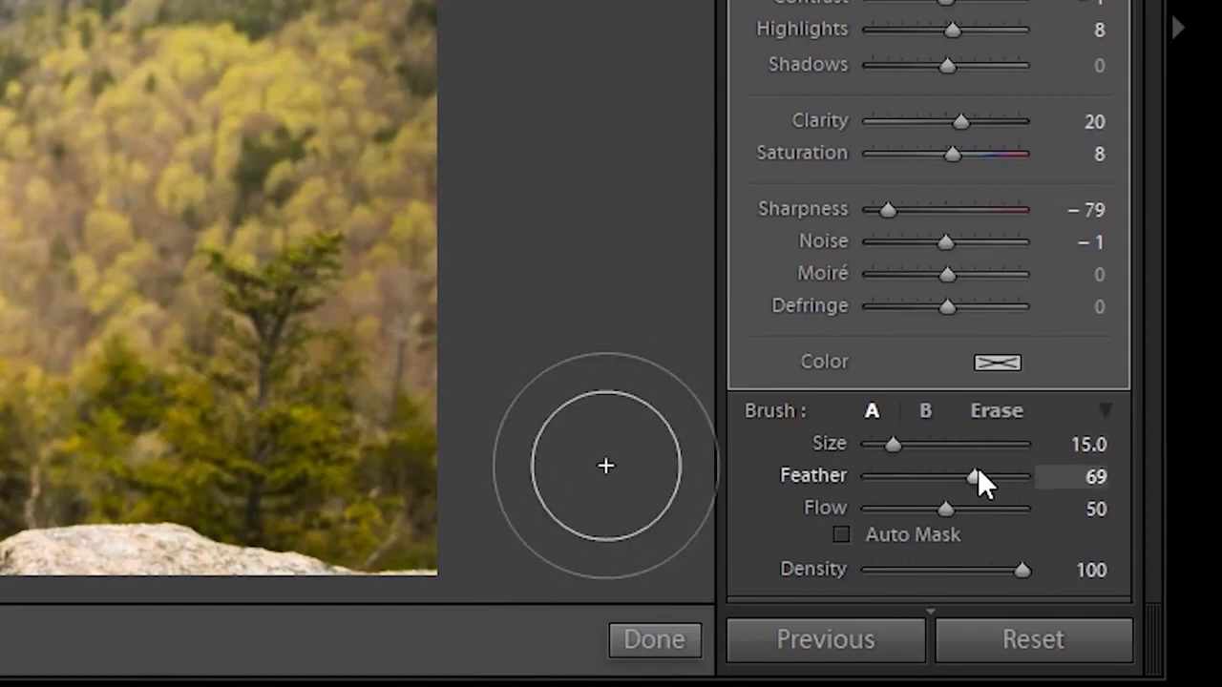
mouse_move(975, 476)
mouse_down()
mouse_move(955, 478)
mouse_move(990, 478)
mouse_move(963, 477)
mouse_move(978, 476)
mouse_up()
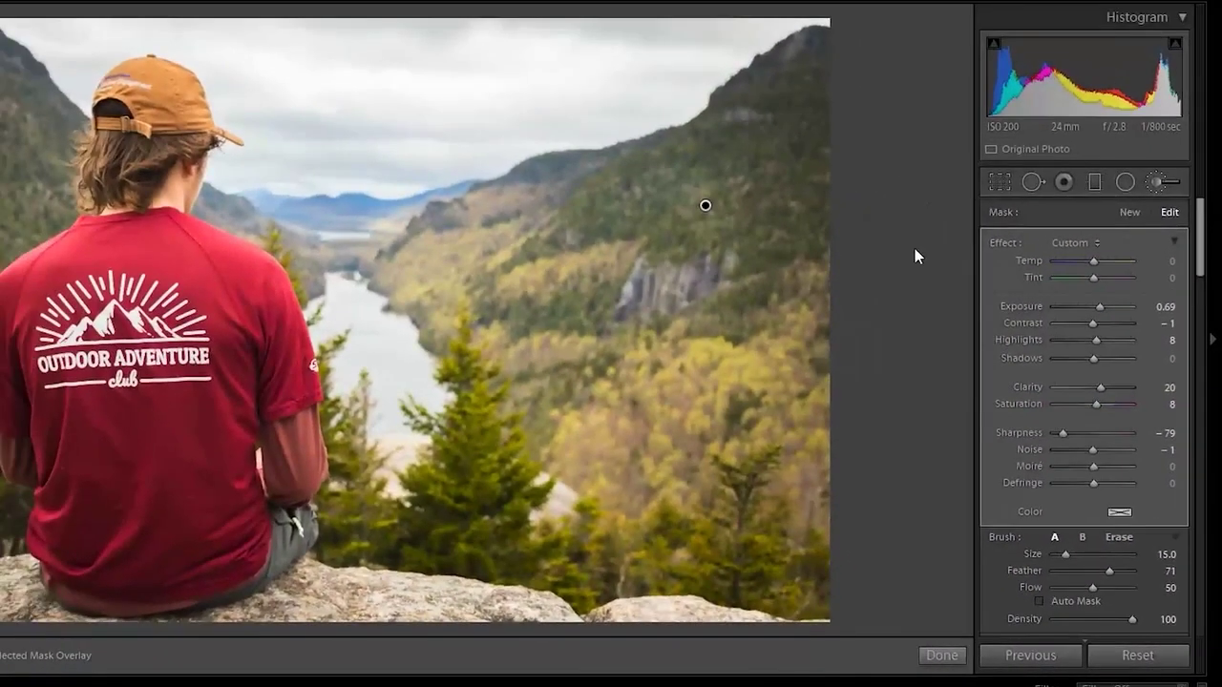
- Reopen the Adjustment Brush, reselect the existing hillside mask and paint another stroke across the cliff face
click(1160, 181)
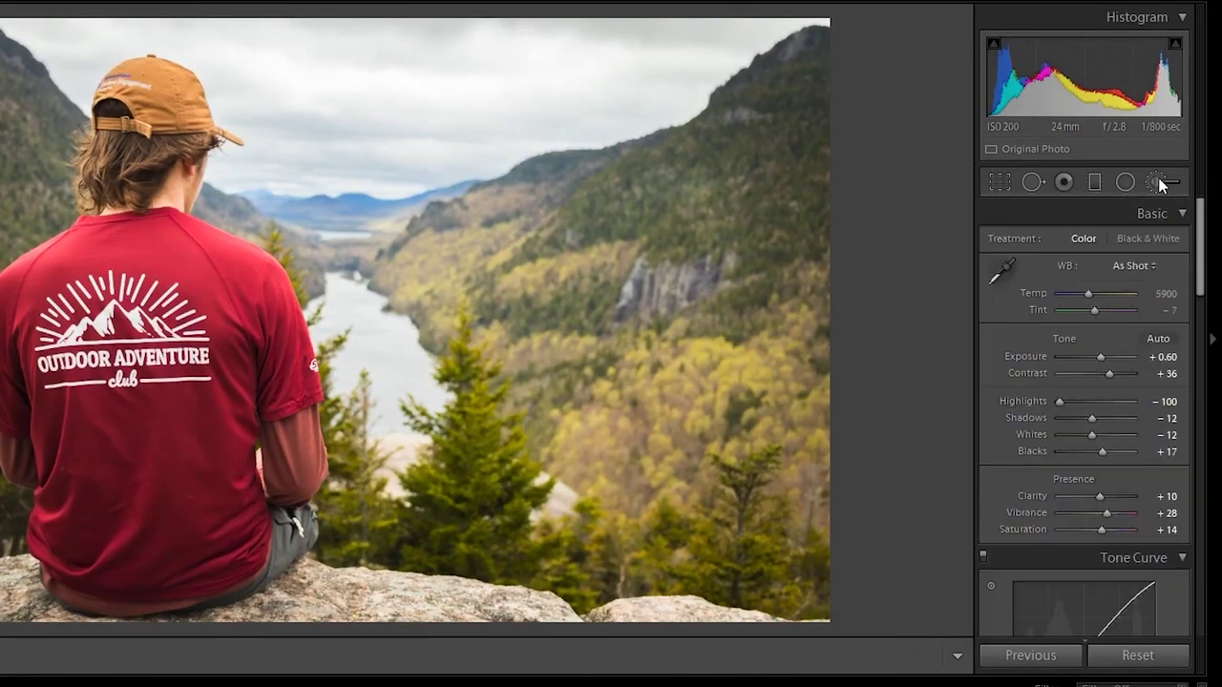
click(1160, 182)
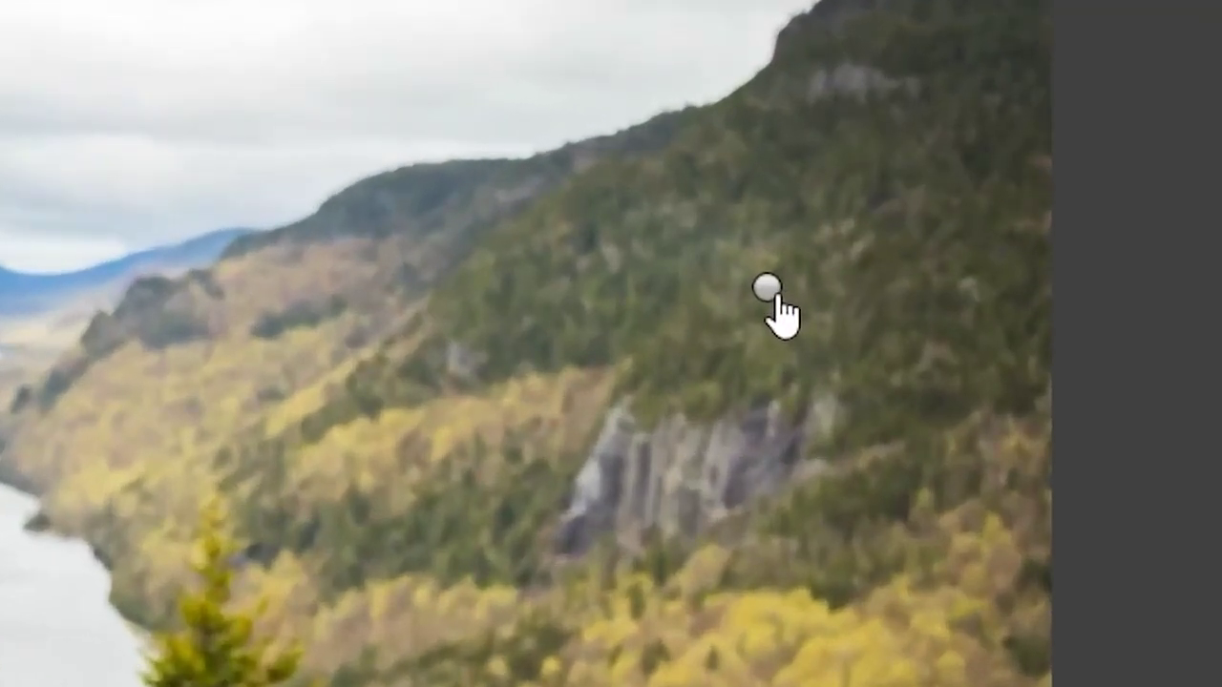
mouse_move(775, 300)
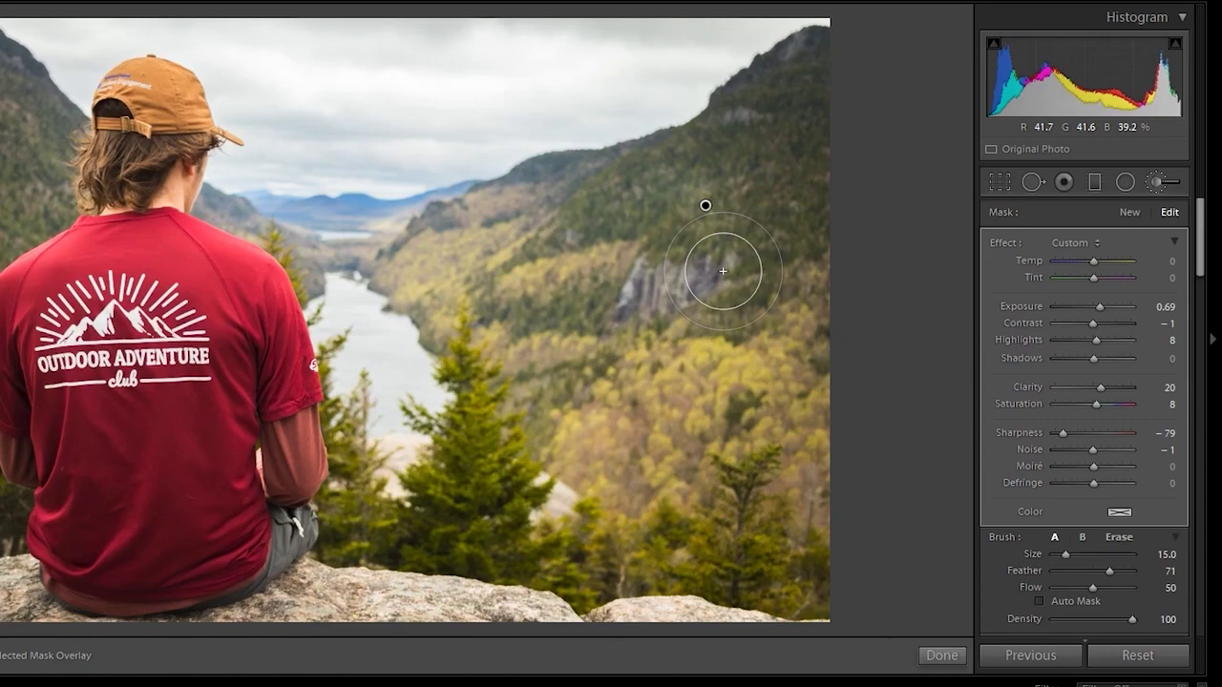
mouse_move(723, 271)
mouse_down()
mouse_move(680, 265)
mouse_move(707, 264)
mouse_move(656, 289)
mouse_move(598, 256)
mouse_up()
click(706, 205)
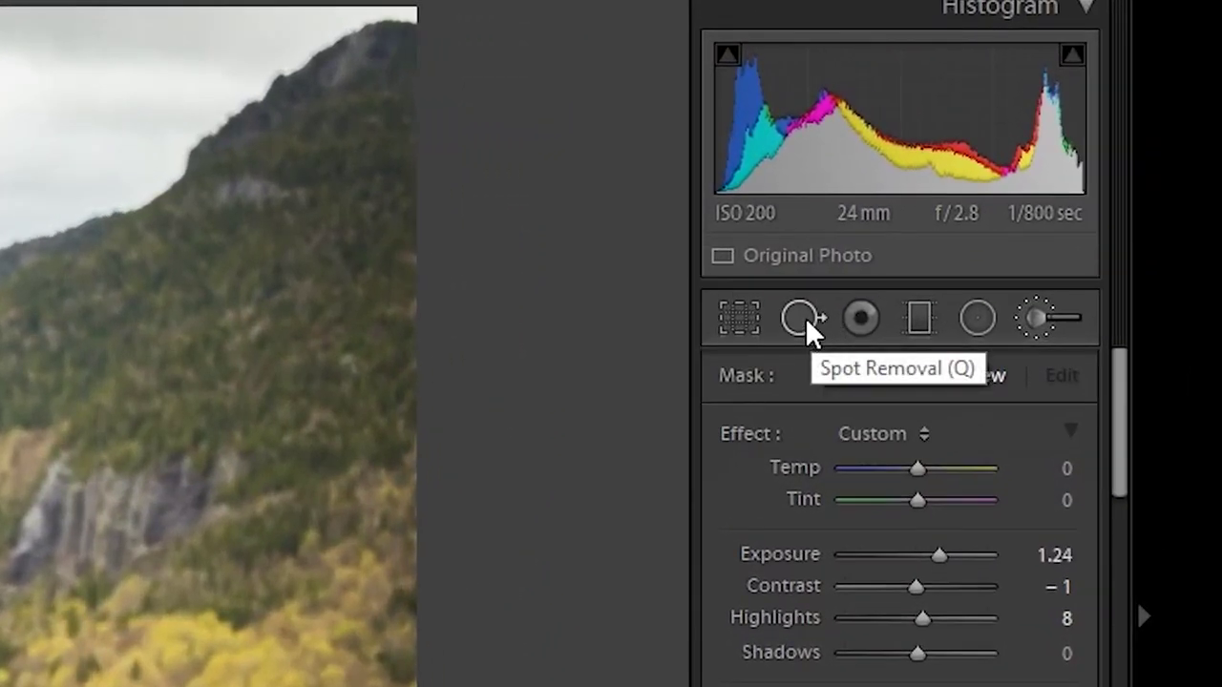
- Try to remove the white logo on the shirt sleeve with a Spot Removal heal brush of size 75
click(805, 317)
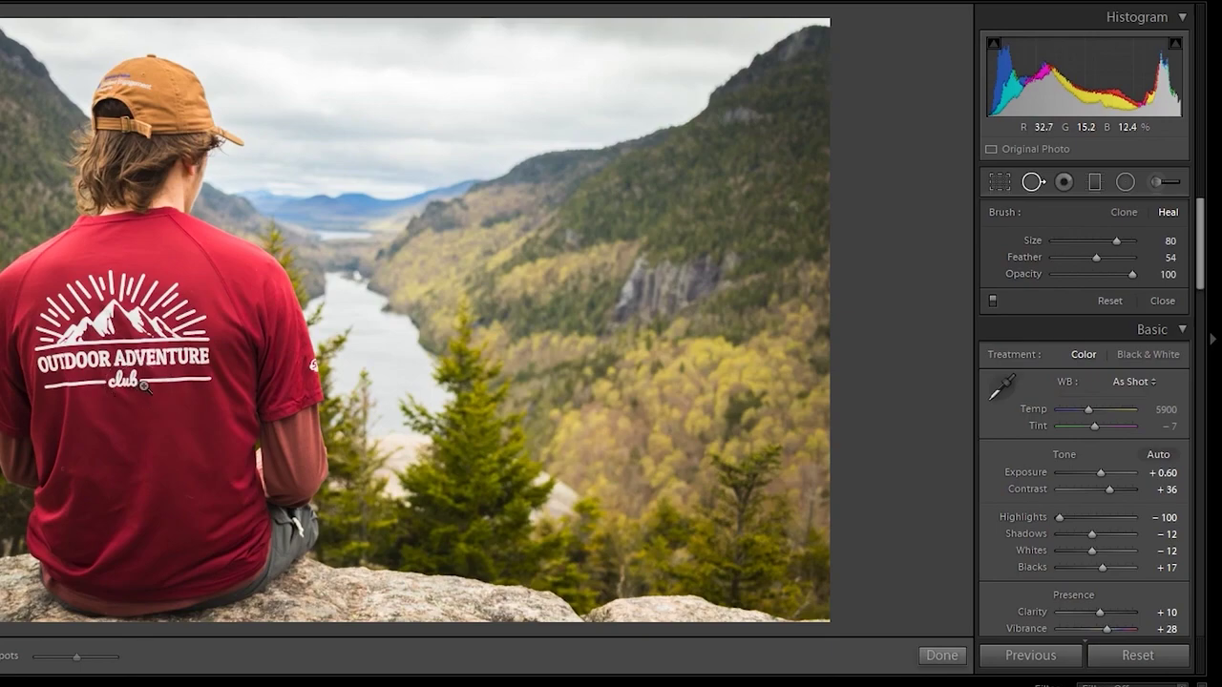
click(300, 366)
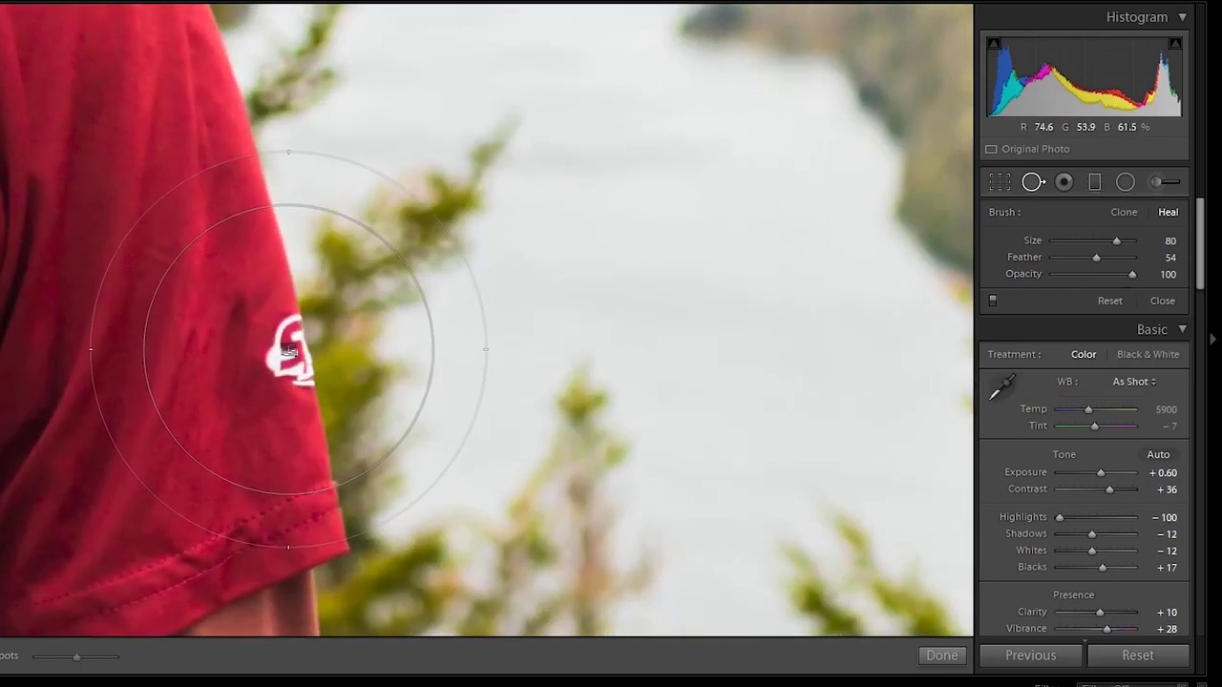
scroll(290, 350, down, 5)
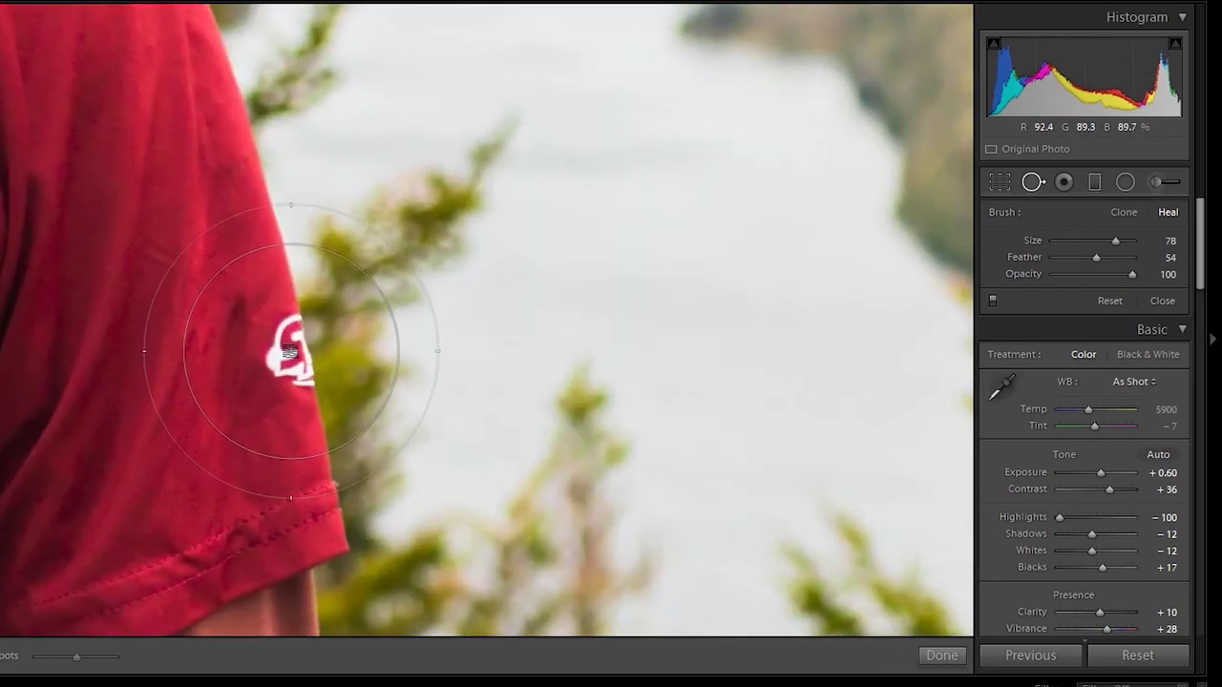
scroll(288, 351, down, 4)
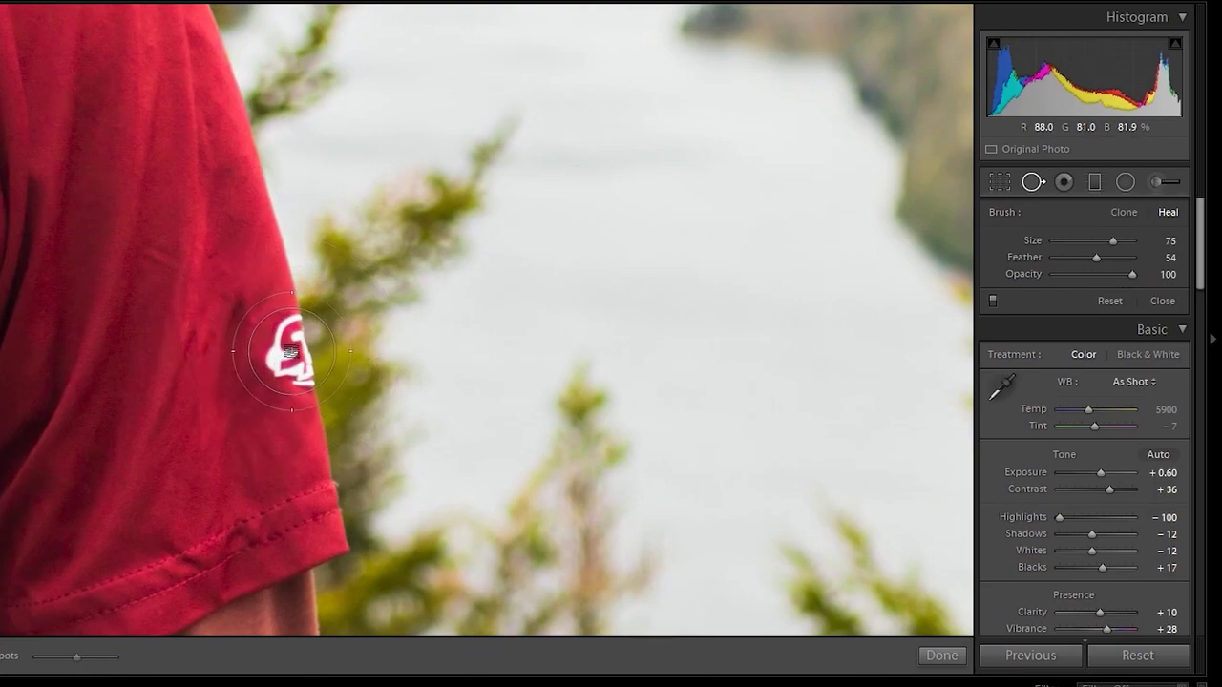
click(290, 353)
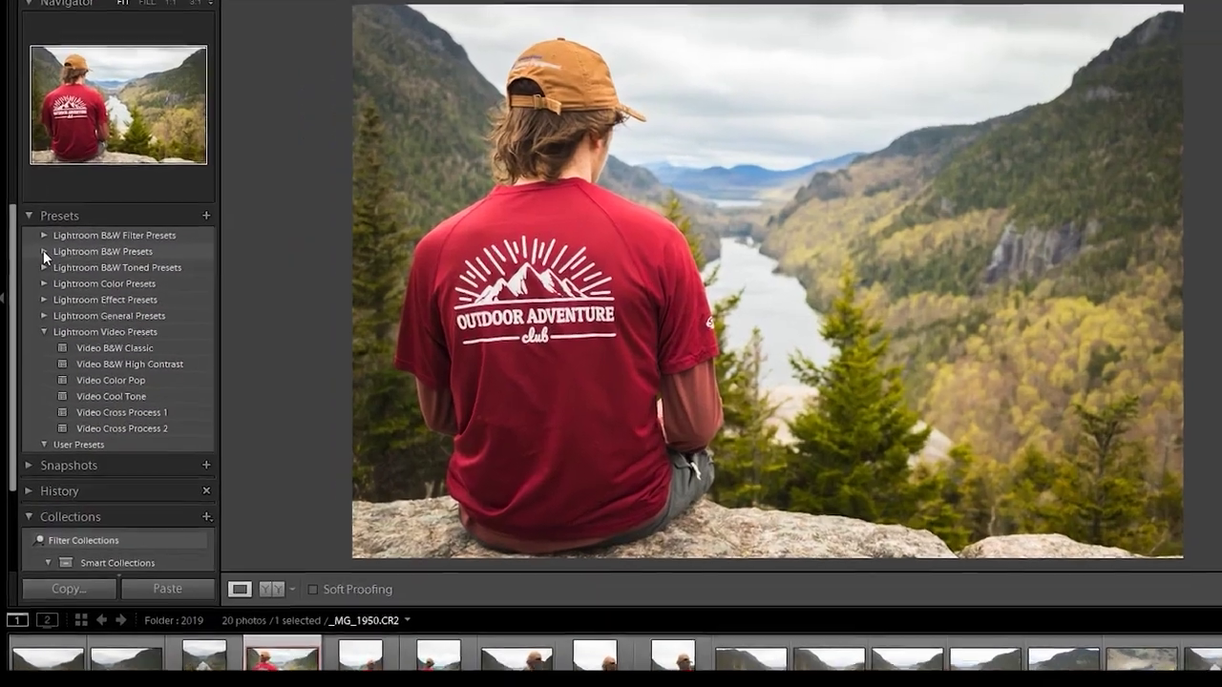
- Try the B&W Contrast Low and B&W Contrast High presets on the photo, and collapse the Lightroom B&W Presets group
click(36, 277)
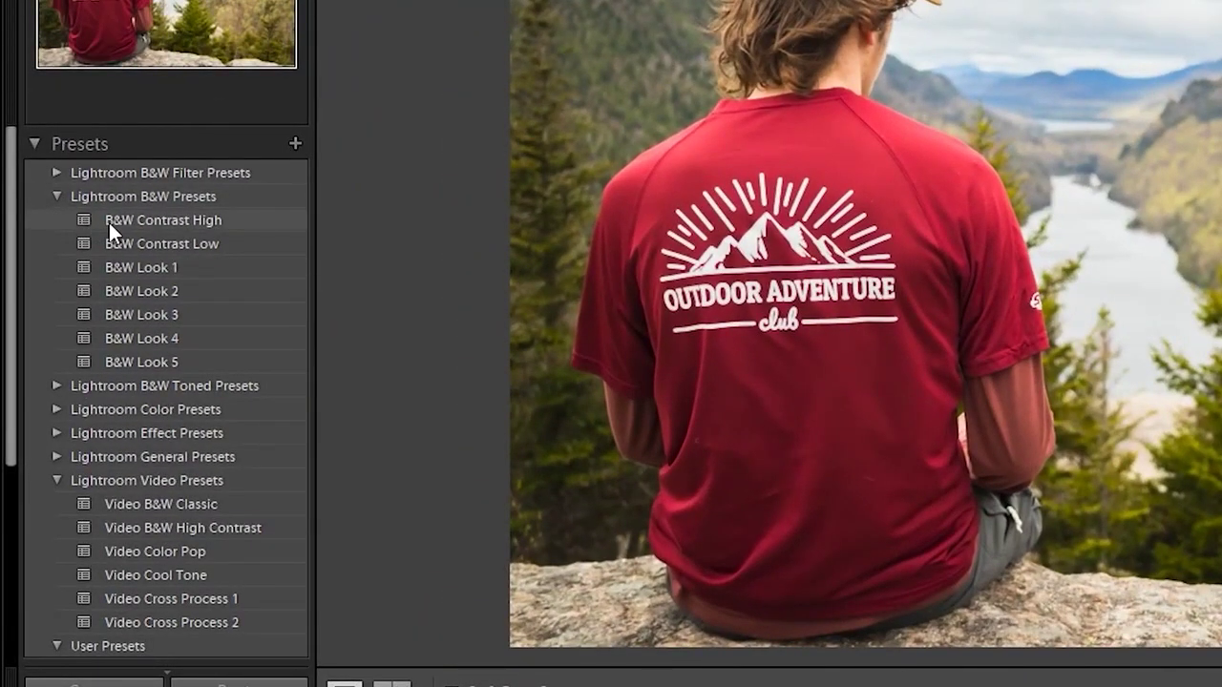
click(134, 267)
click(133, 247)
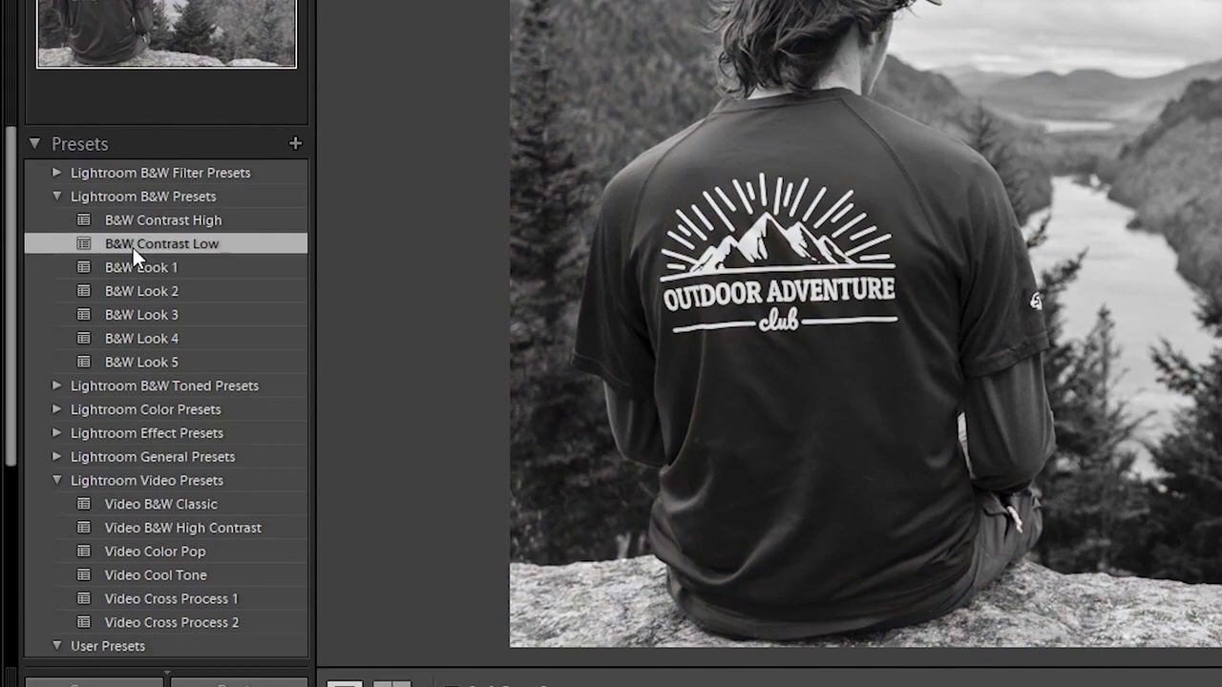
click(138, 227)
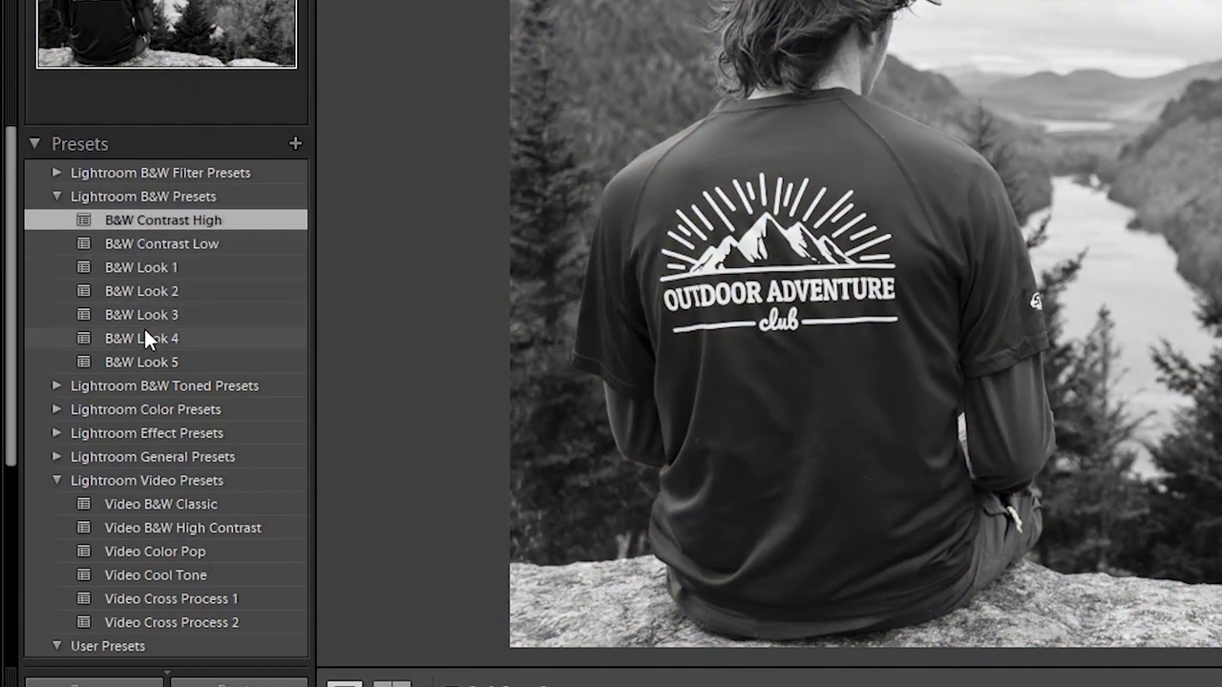
click(57, 196)
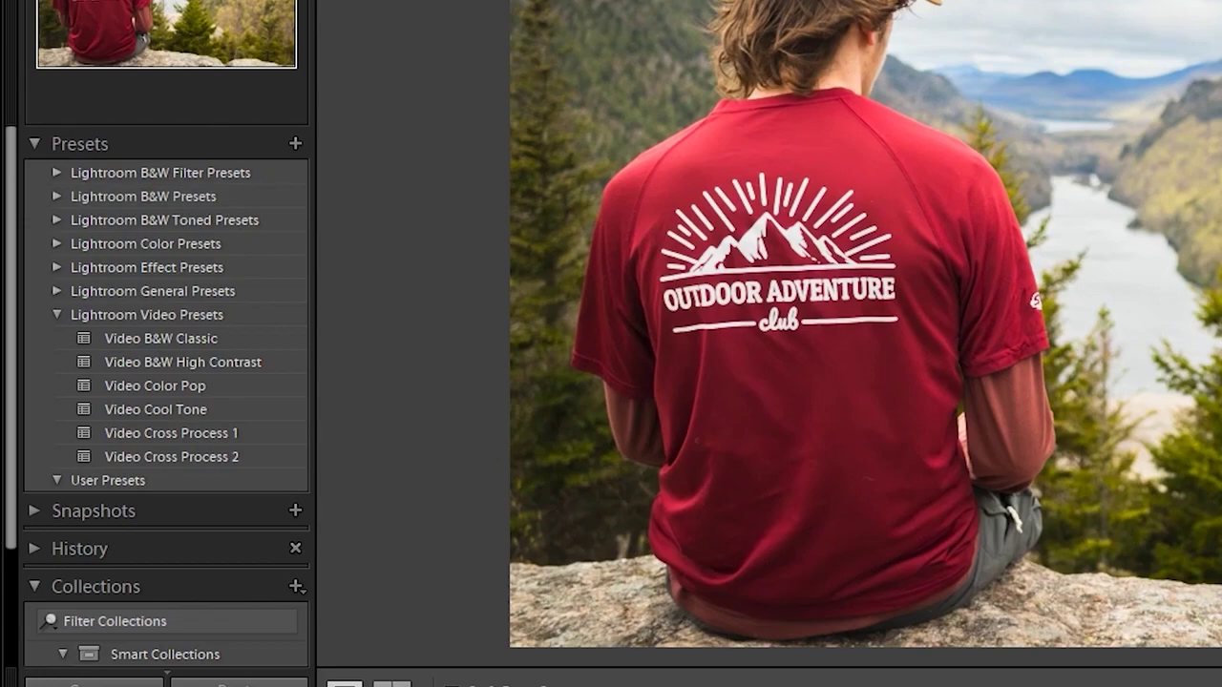
- Save the current develop settings as a new preset named Example1 in the User Presets folder
click(297, 142)
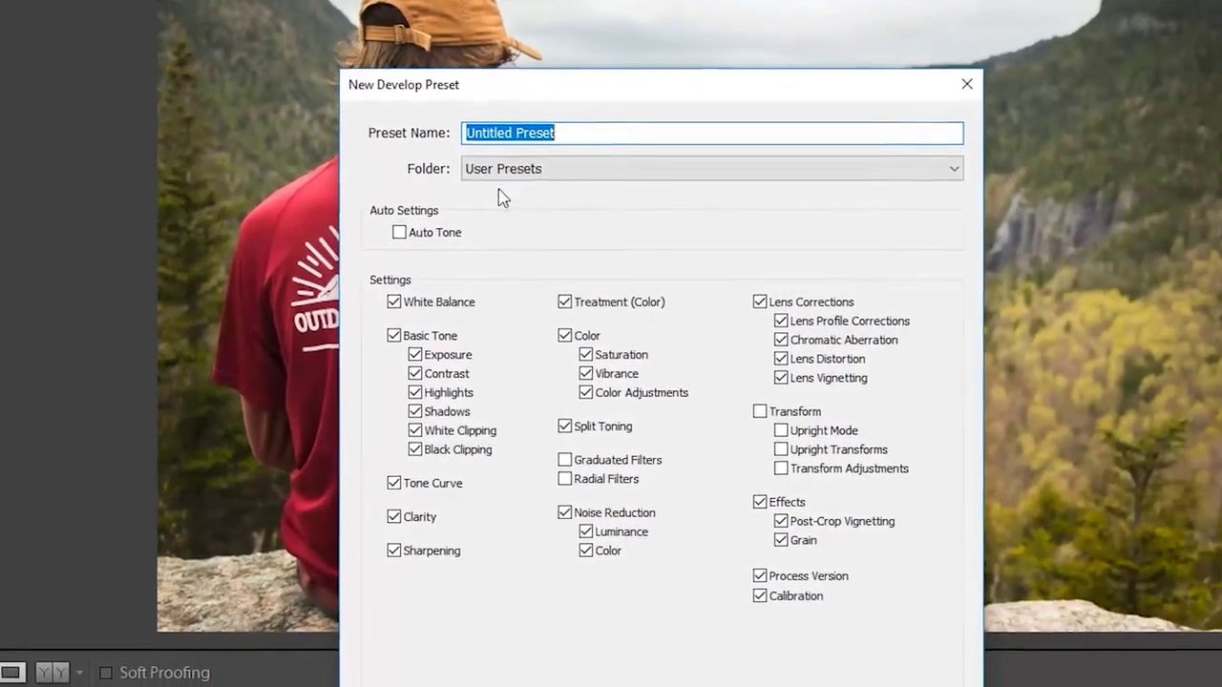
drag(521, 91, 521, 29)
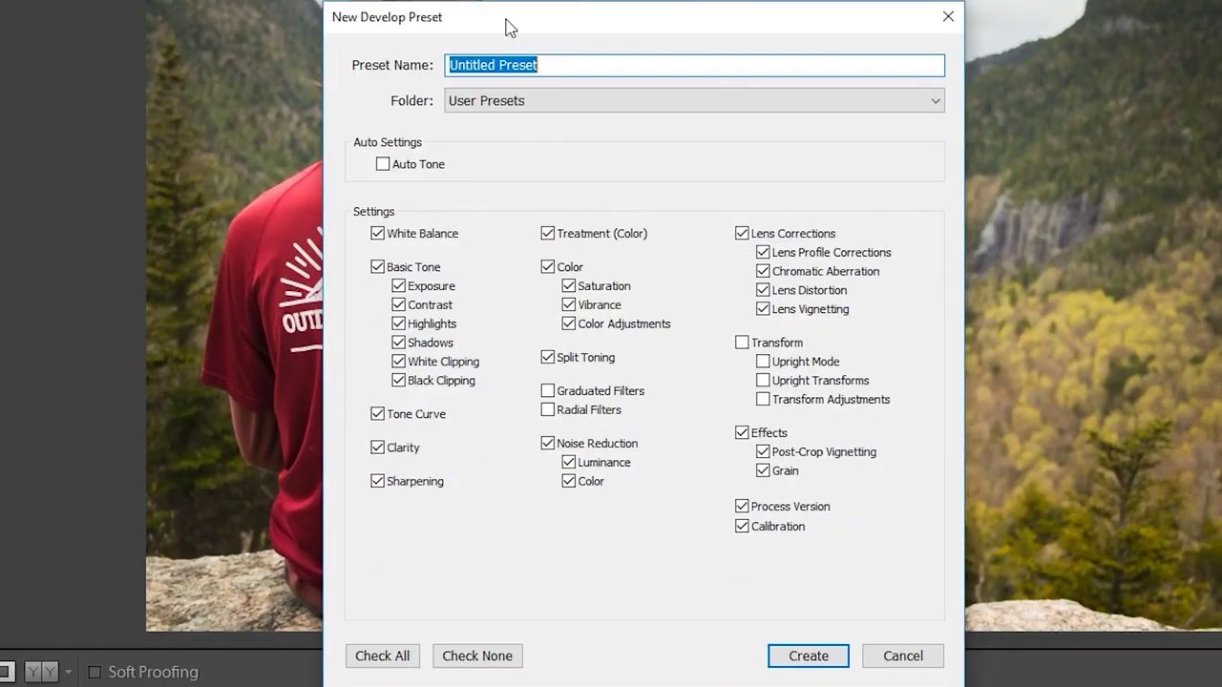
text(Example1)
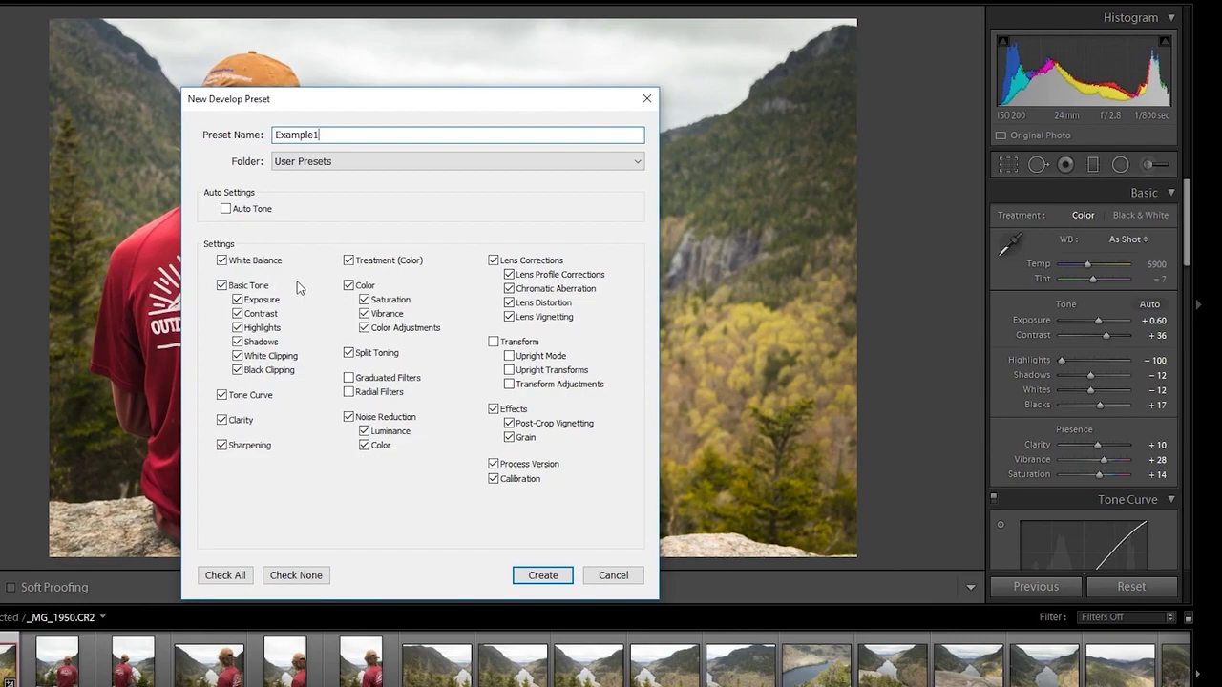
click(222, 260)
click(222, 285)
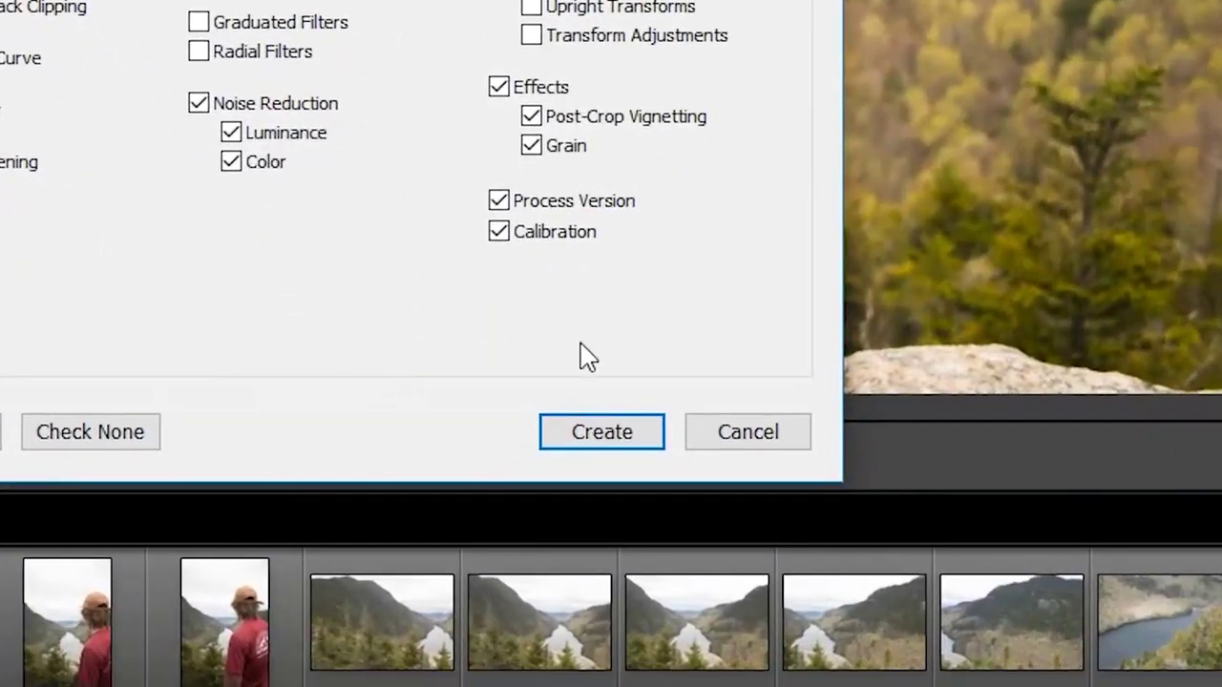
click(611, 434)
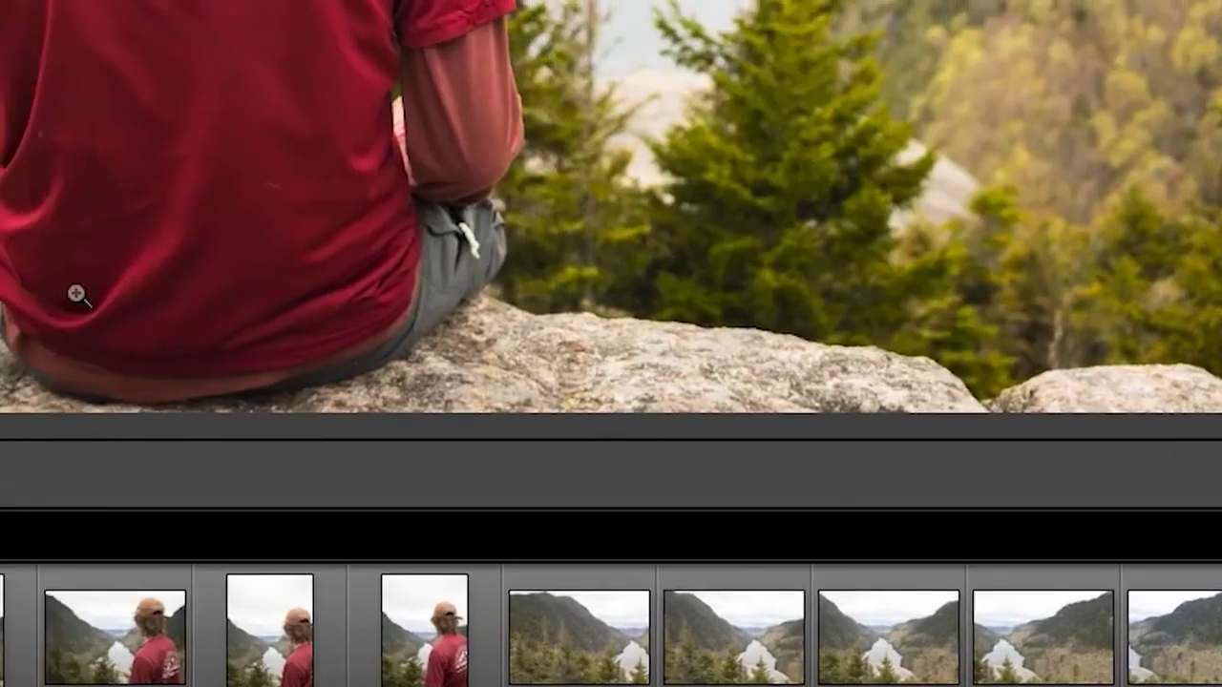
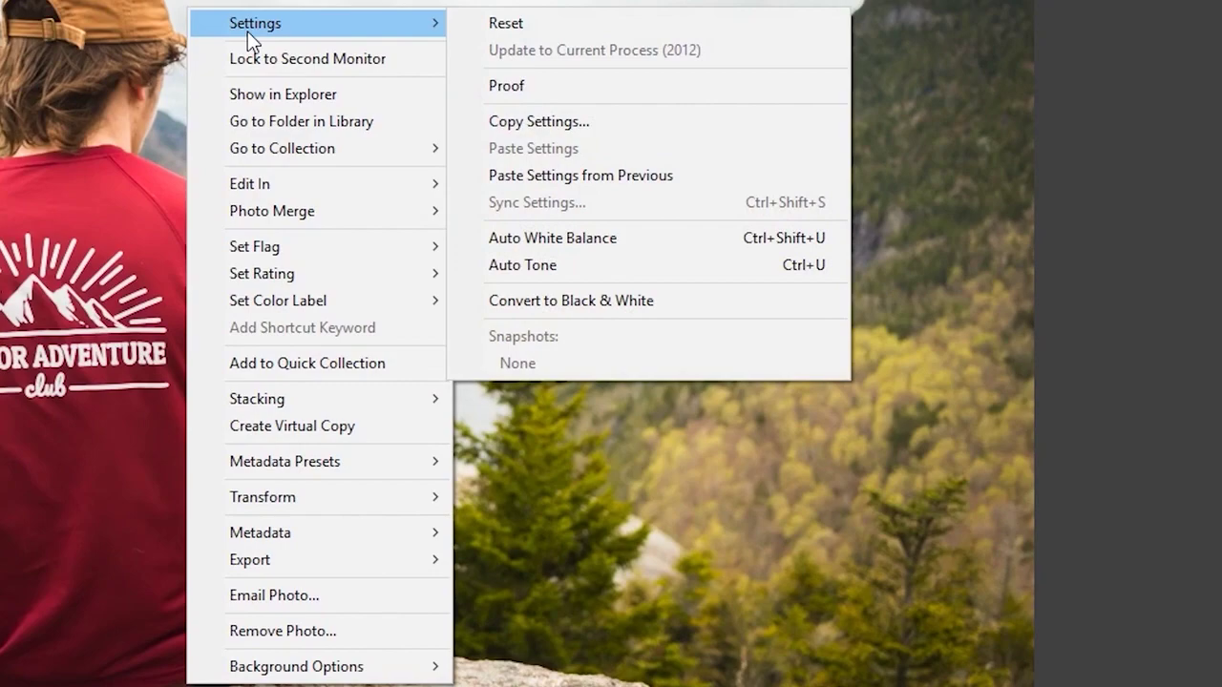
- Copy the edited portrait's develop settings with the preselected options and paste them onto all photos in the filmstrip
click(604, 128)
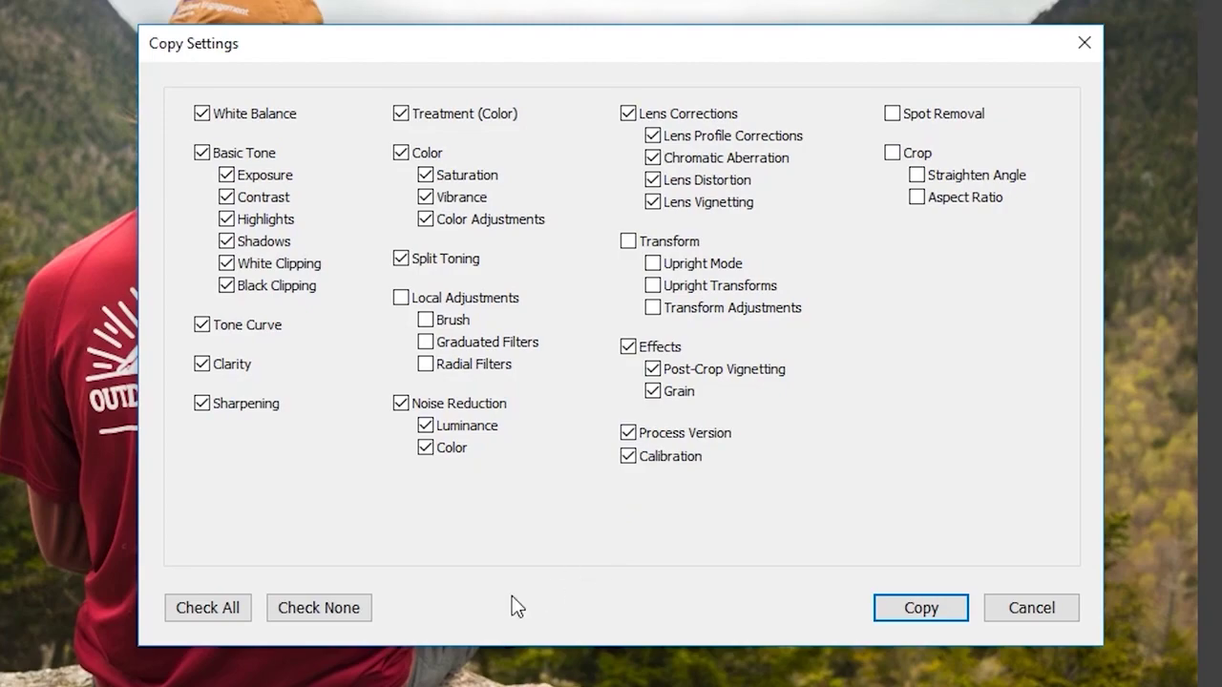
click(928, 610)
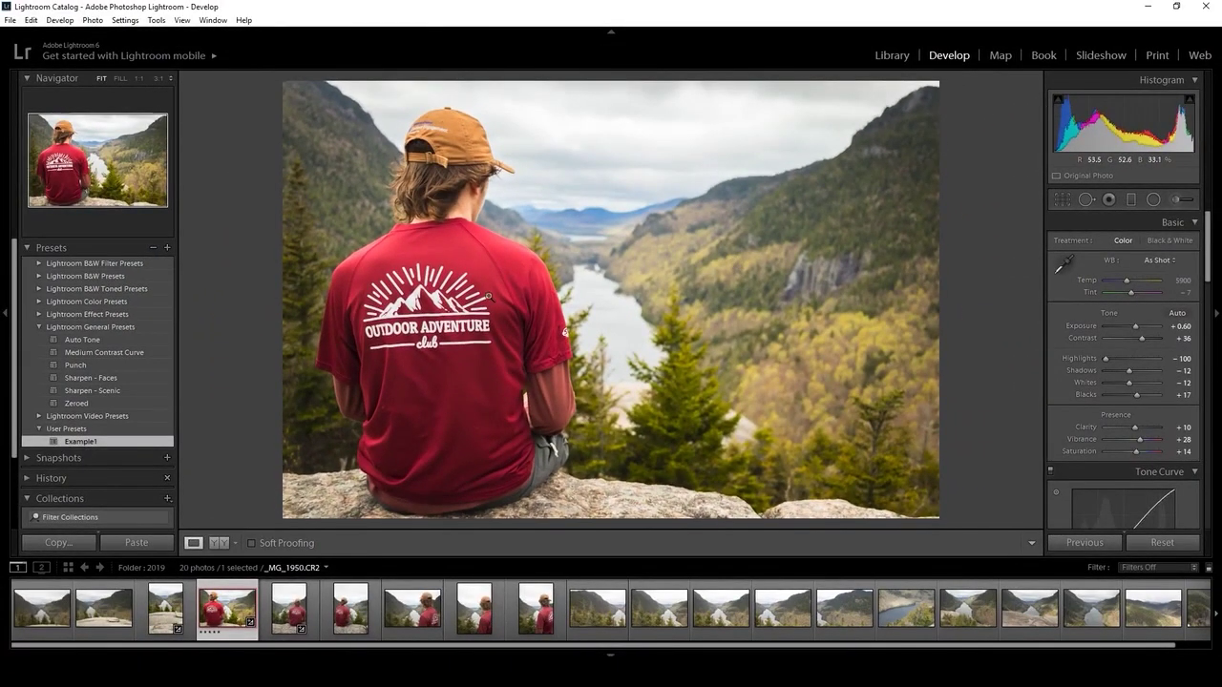
click(54, 611)
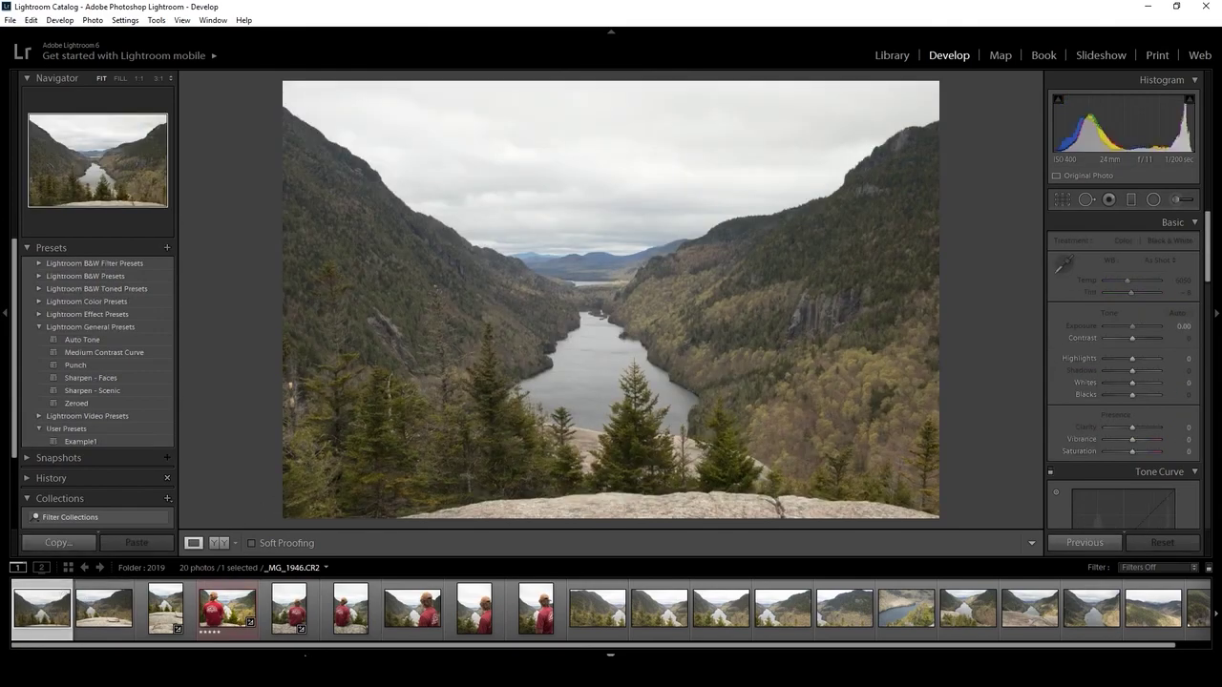
drag(314, 649, 349, 648)
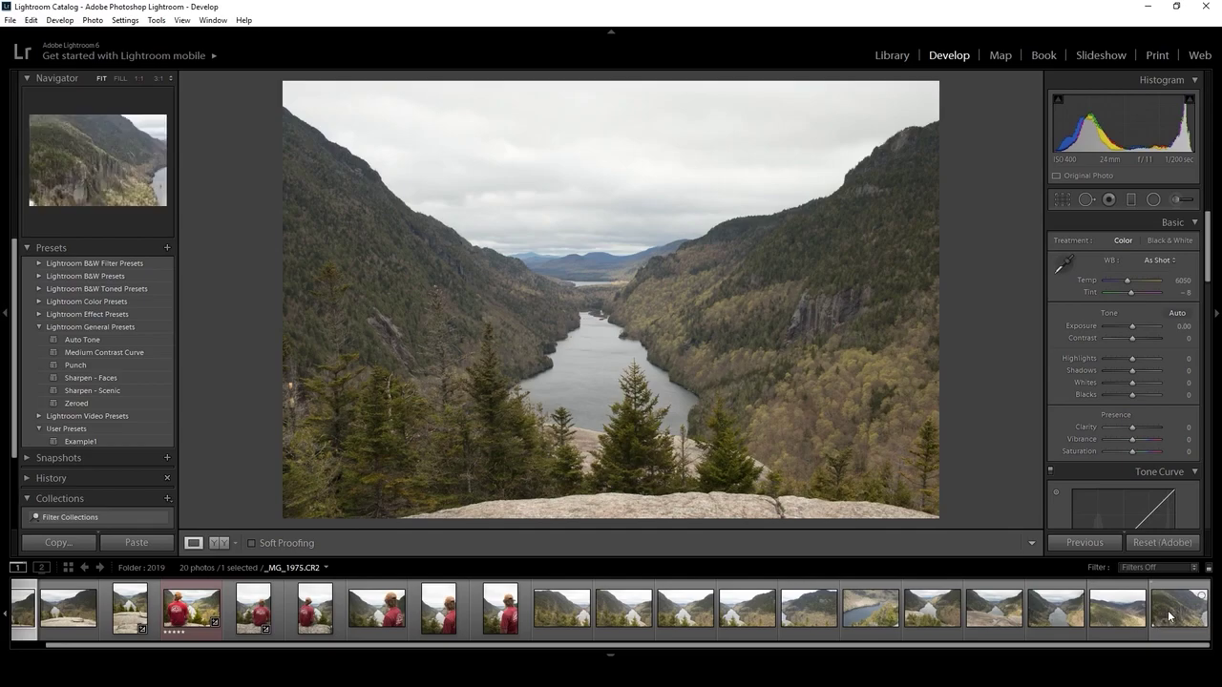
key(ctrl+a)
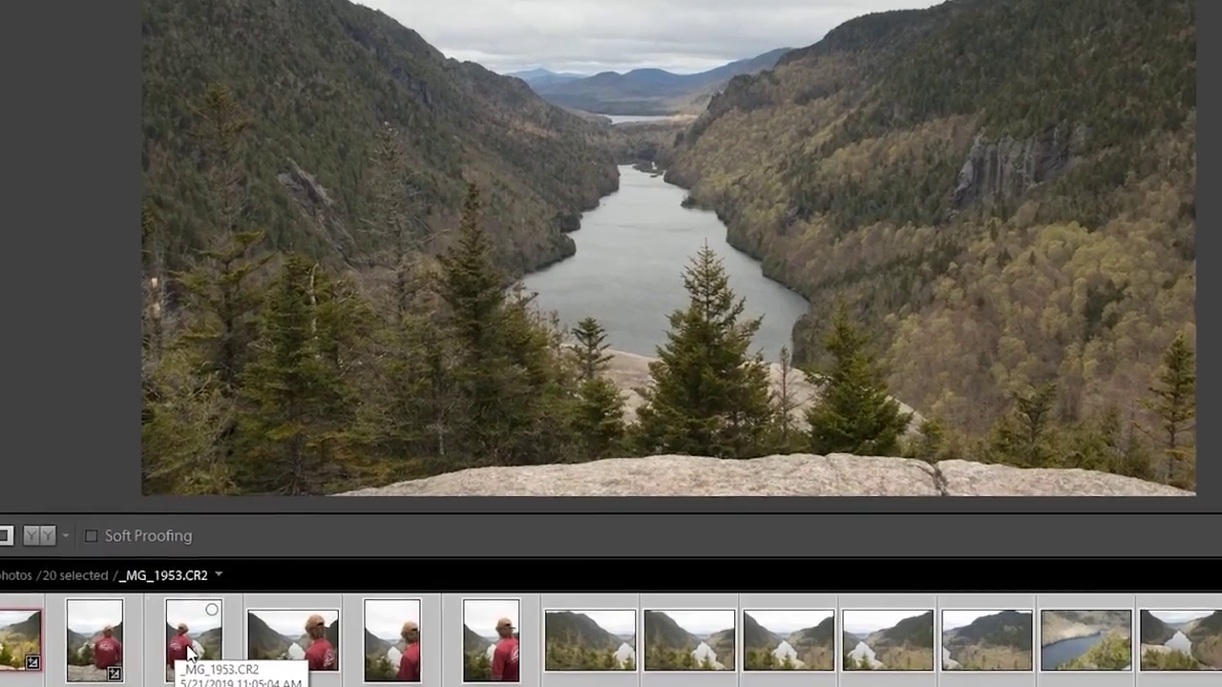
right_click(306, 614)
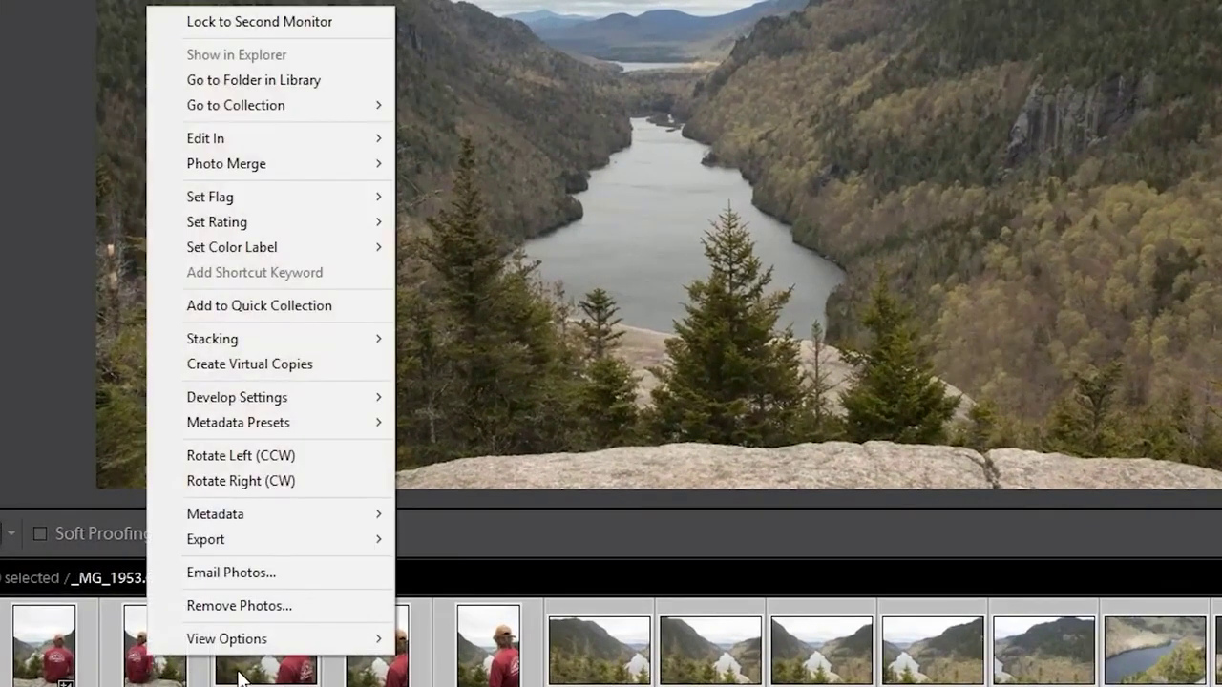
mouse_move(270, 405)
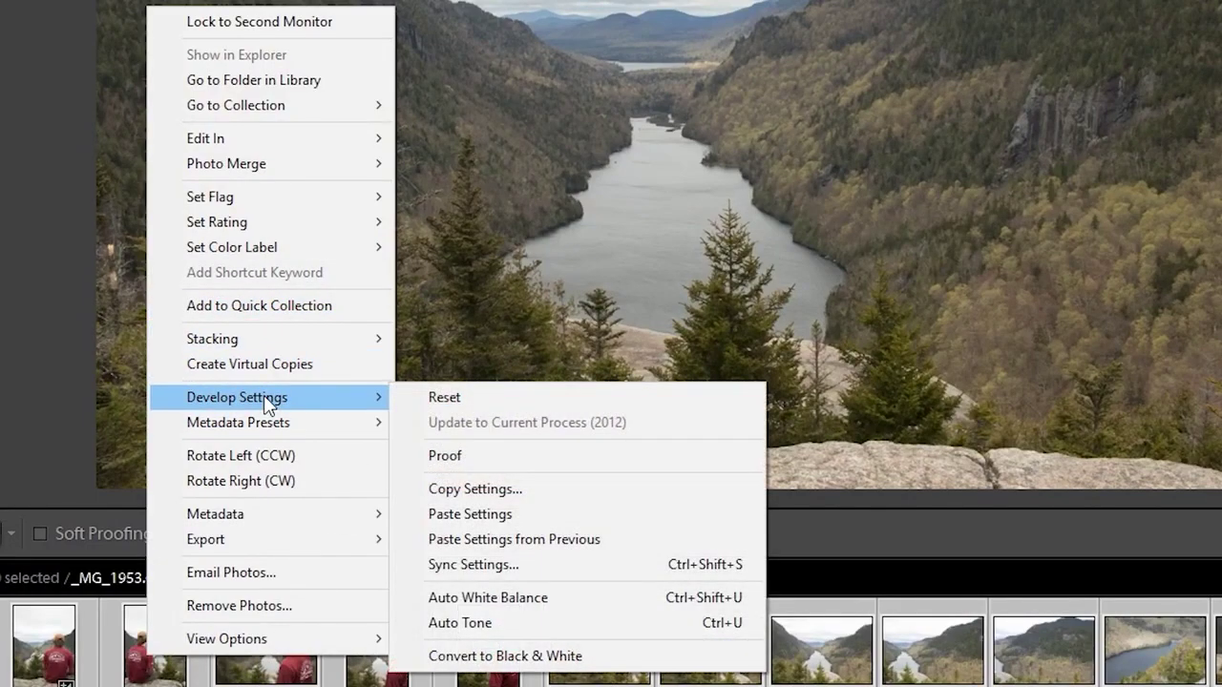
click(511, 521)
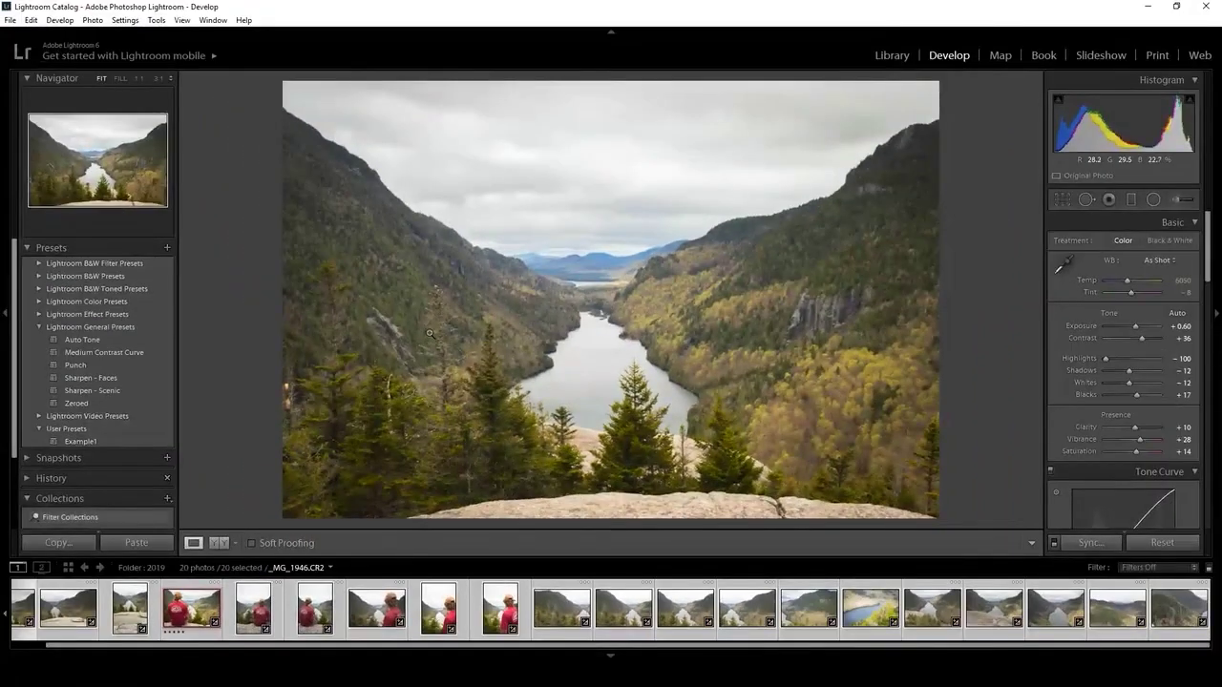
click(192, 609)
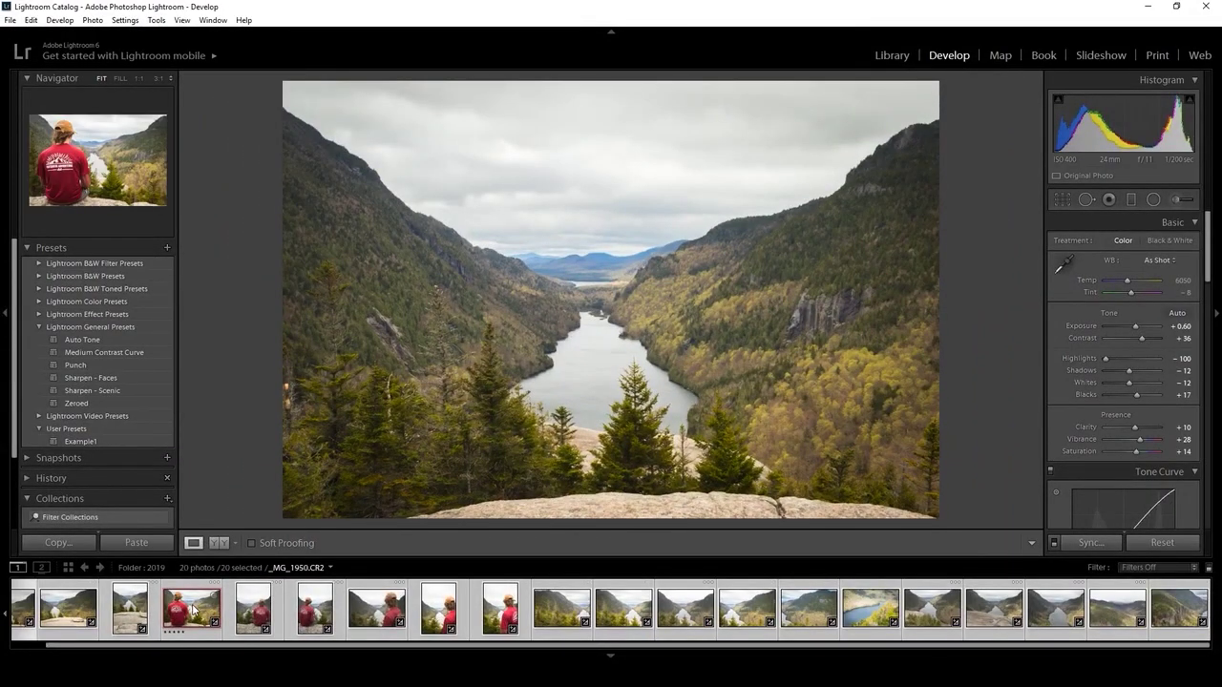